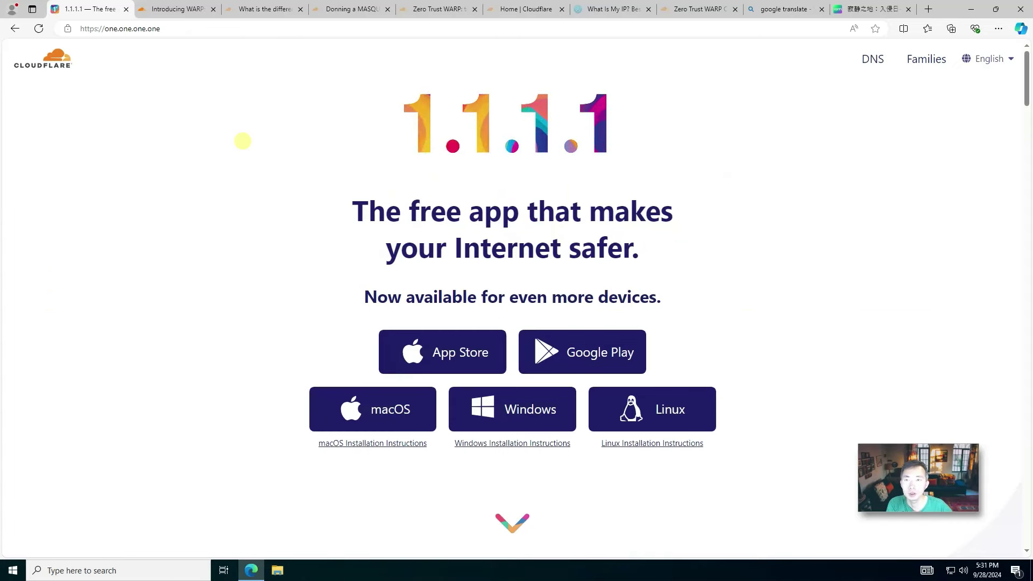
- Skim the Introducing WARP post, then open the WARP vs WARP+ vs WARP+ Unlimited help article
click(189, 10)
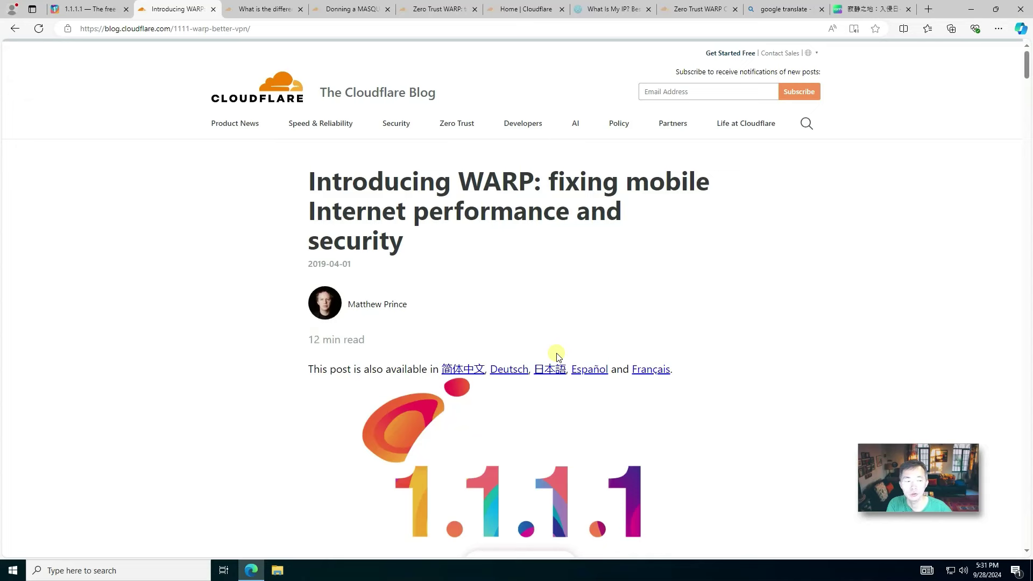
scroll(557, 356, down, 7)
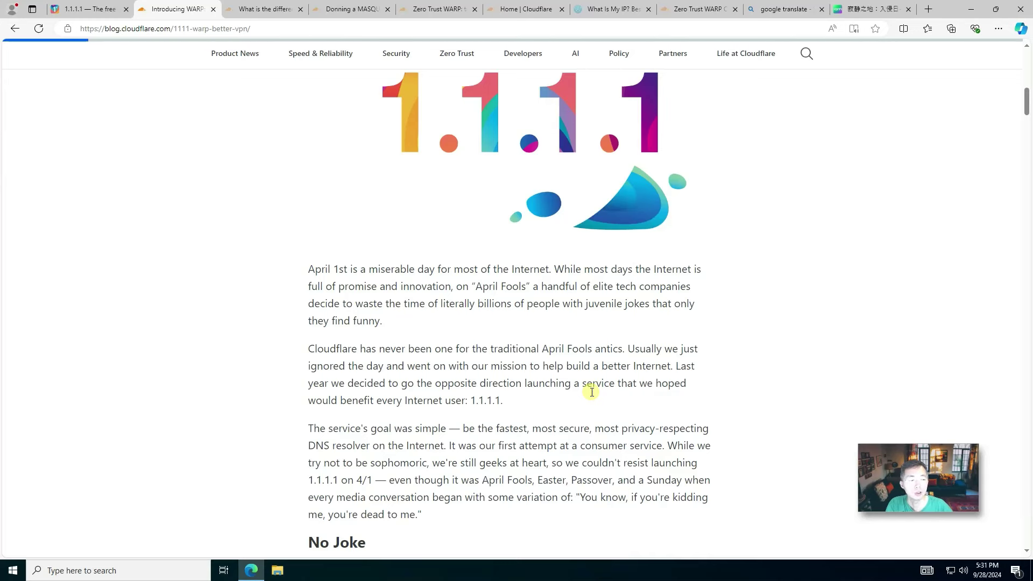
click(280, 9)
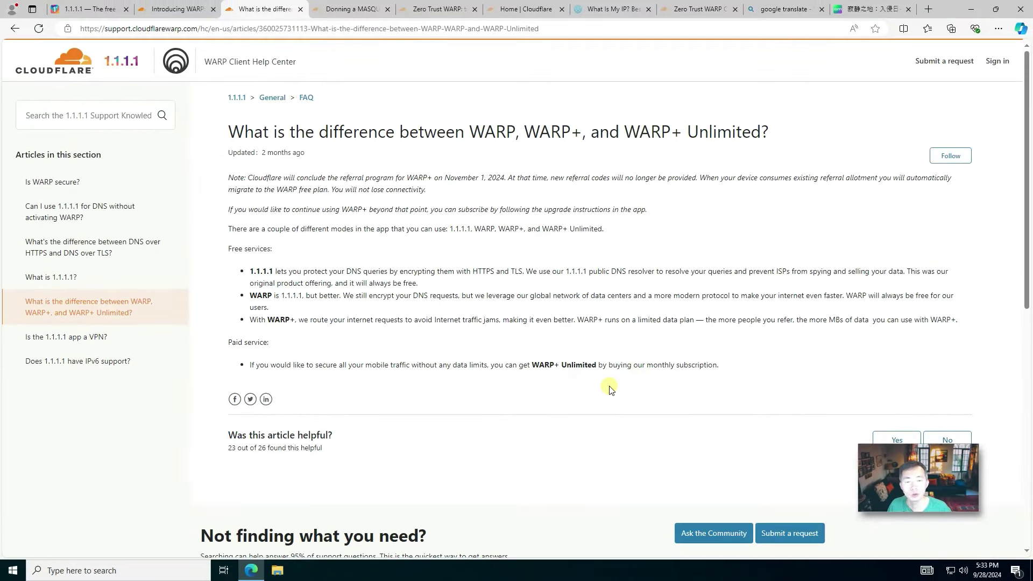
- Leave the MASQUE tunneling post for the Cloudflare dashboard home listing 51sec.org
click(446, 7)
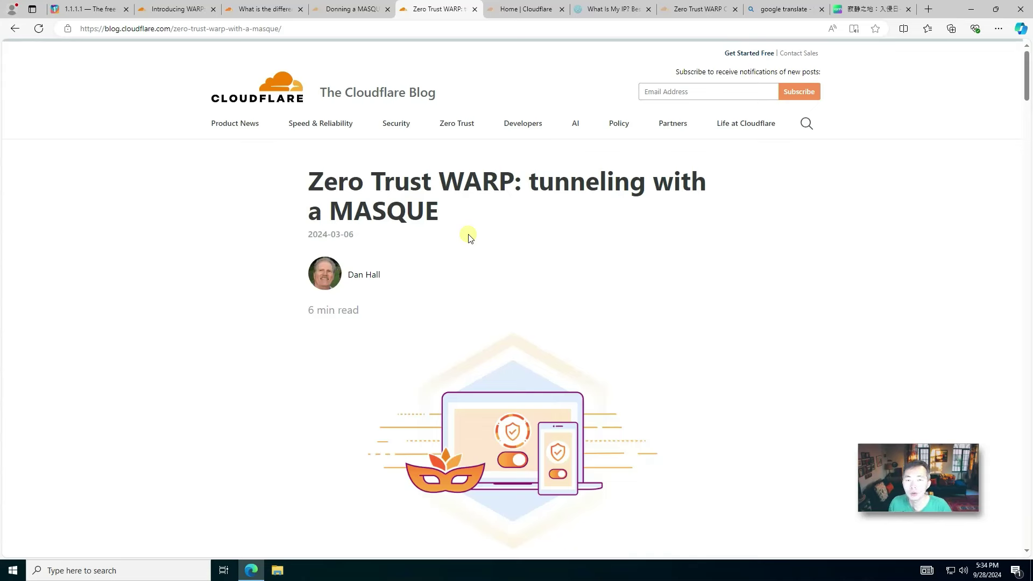
click(544, 11)
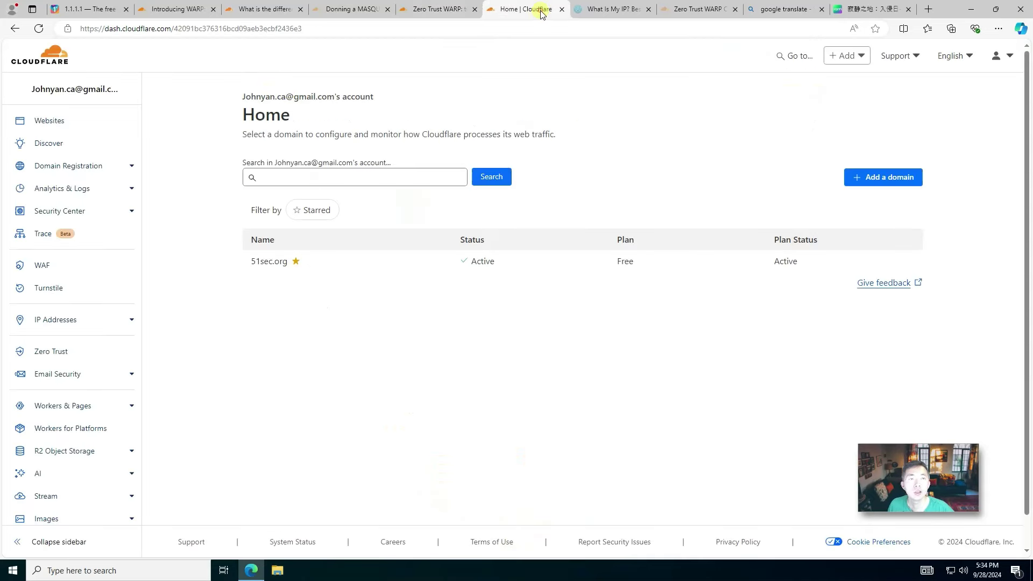
- Browse the 'masq' matches in the Zero Trust WARP Client changelog, including known issues
click(679, 8)
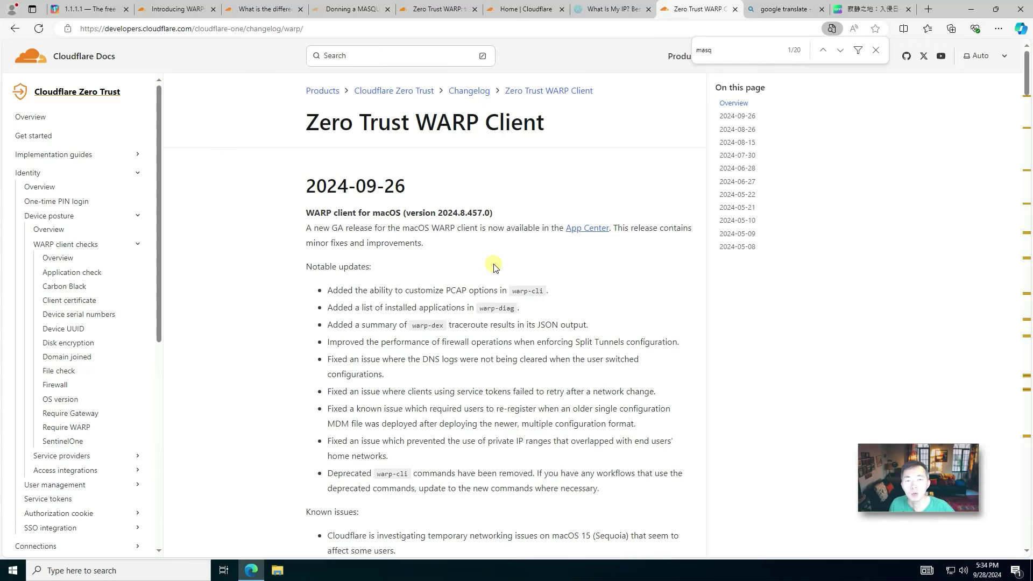
scroll(494, 269, down, 1)
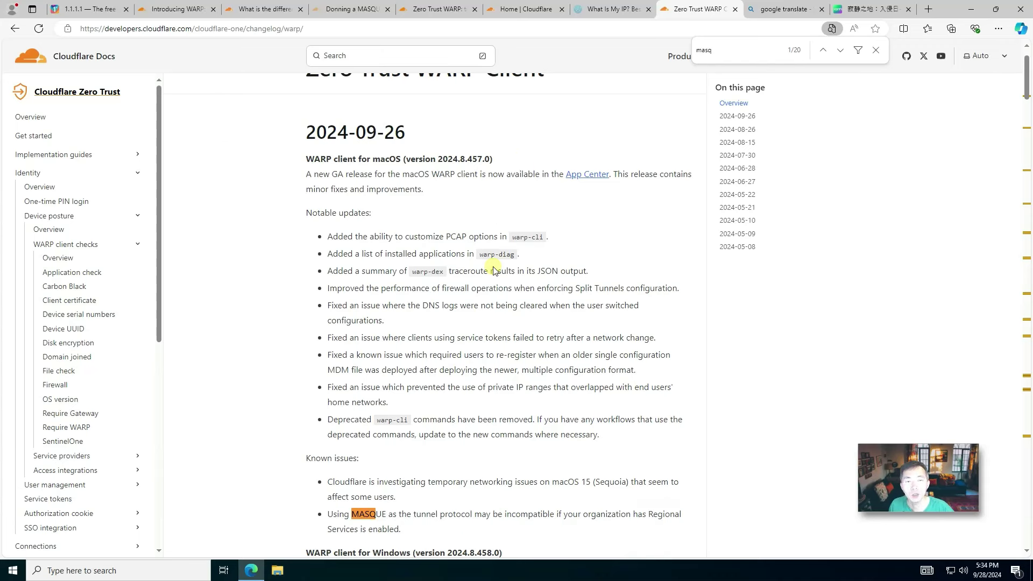
scroll(494, 269, down, 2)
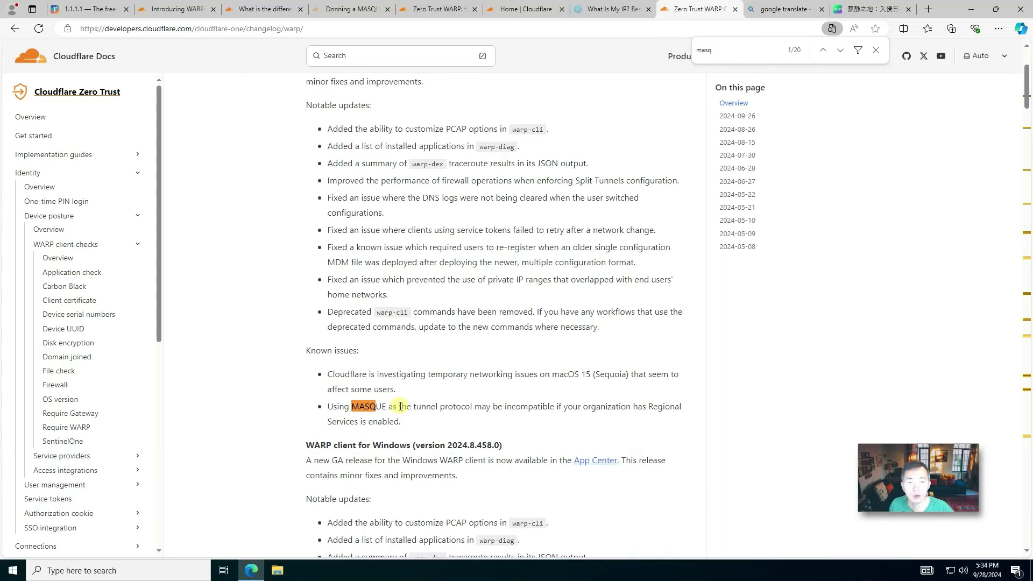
scroll(403, 406, down, 8)
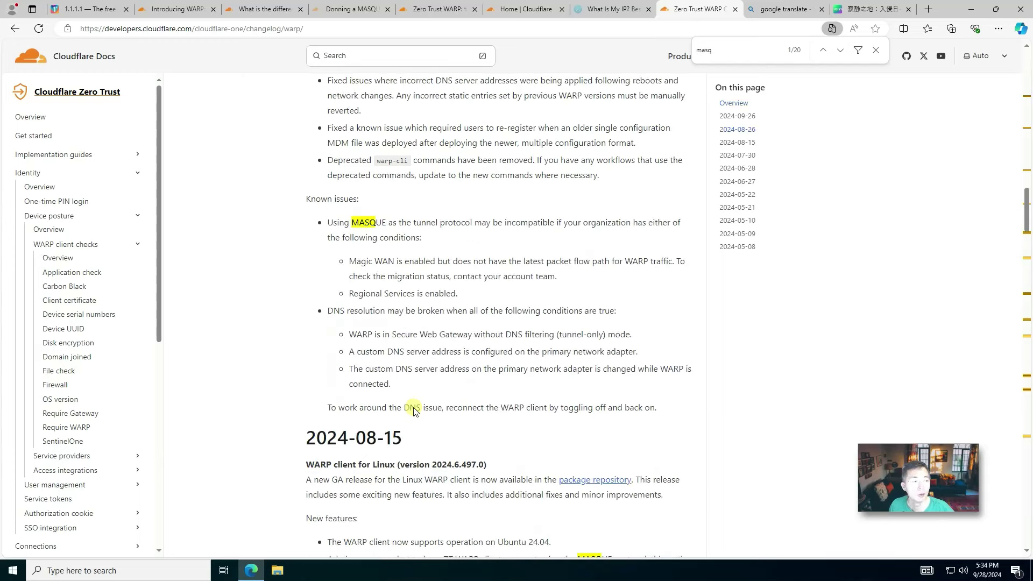
scroll(526, 320, up, 3)
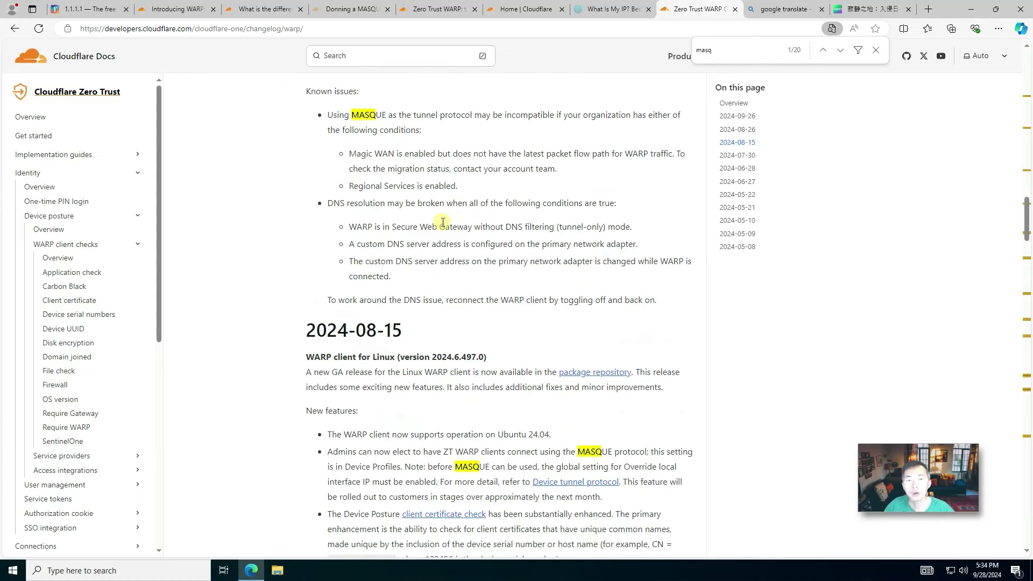
- Highlight 'WARP+' in the comparison article, then view the region-restricted iQIYI video page
click(240, 11)
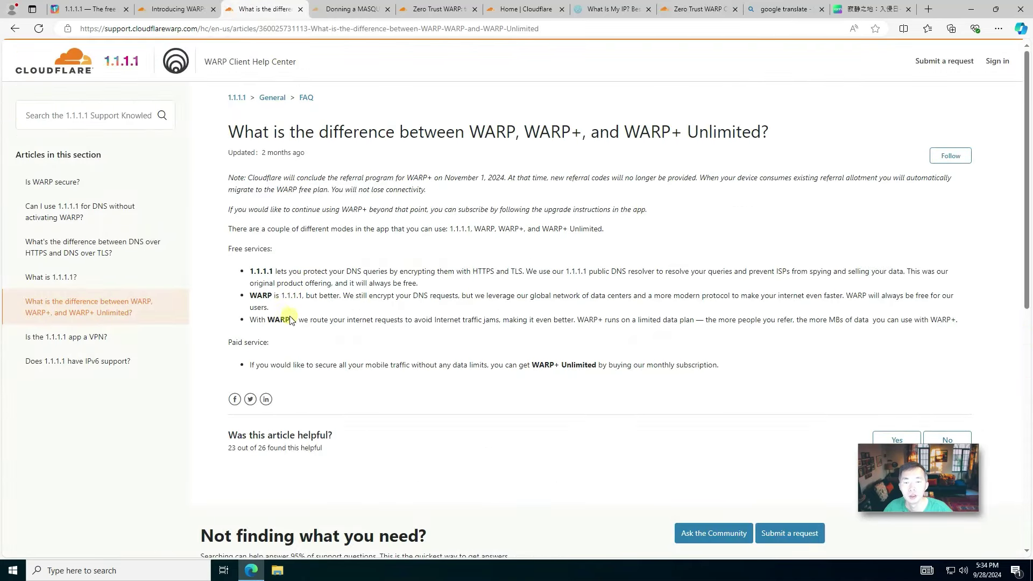
drag(296, 318, 267, 319)
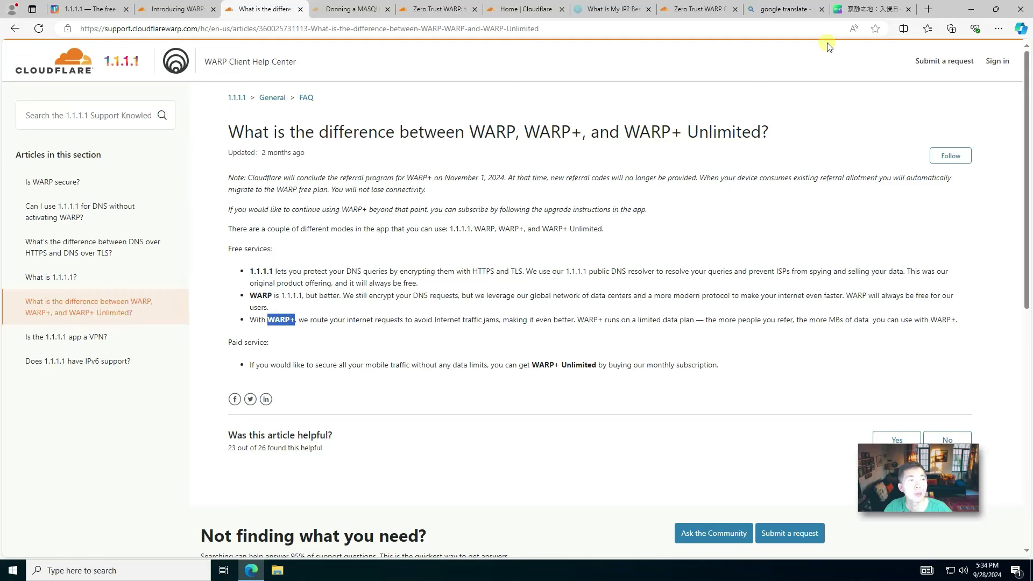
click(841, 13)
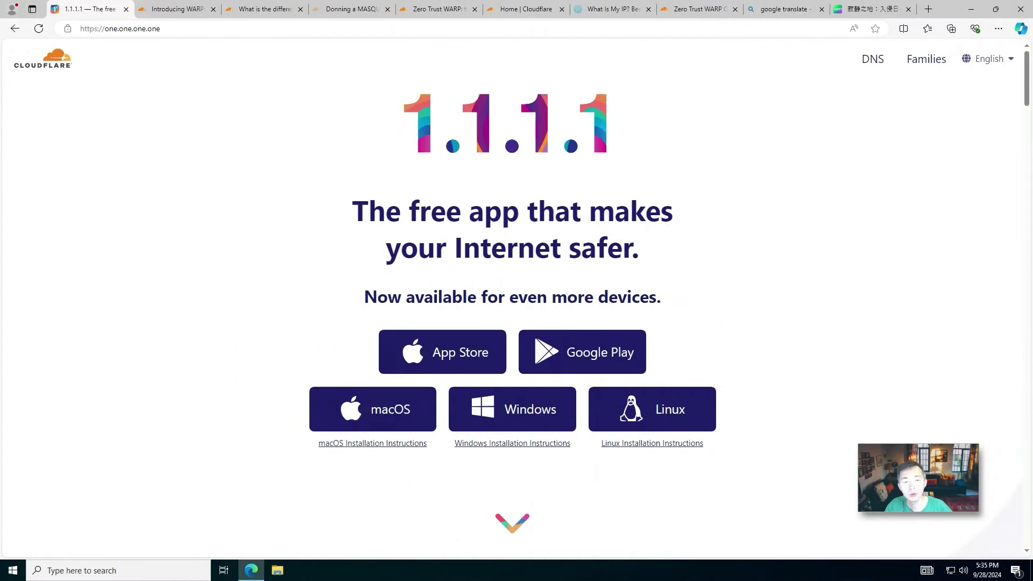
- Revisit the Introducing WARP and FAQ articles, then highlight 'MASQUE' in the MASQUE post title
click(171, 9)
click(248, 10)
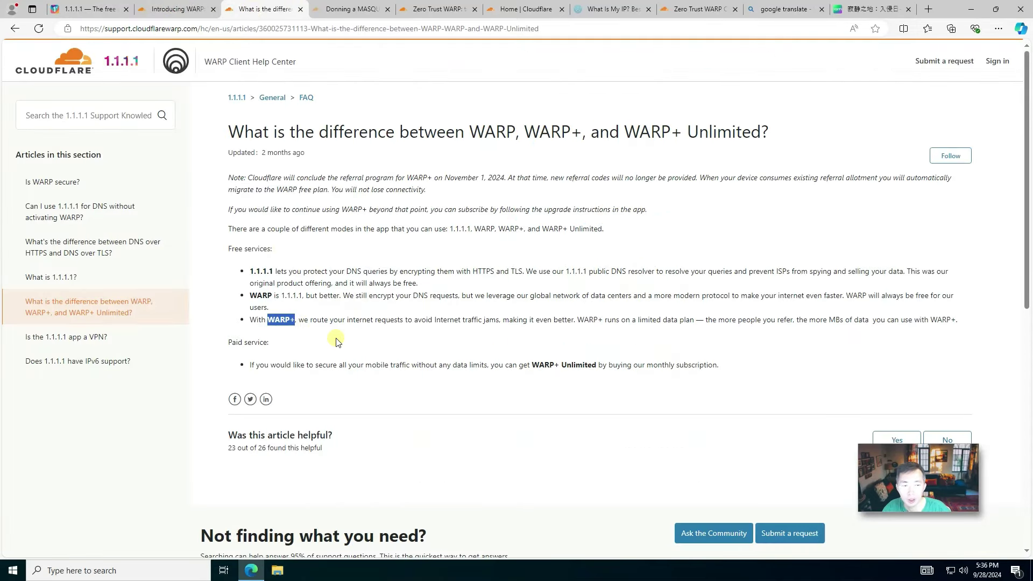
click(459, 13)
drag(442, 213, 330, 208)
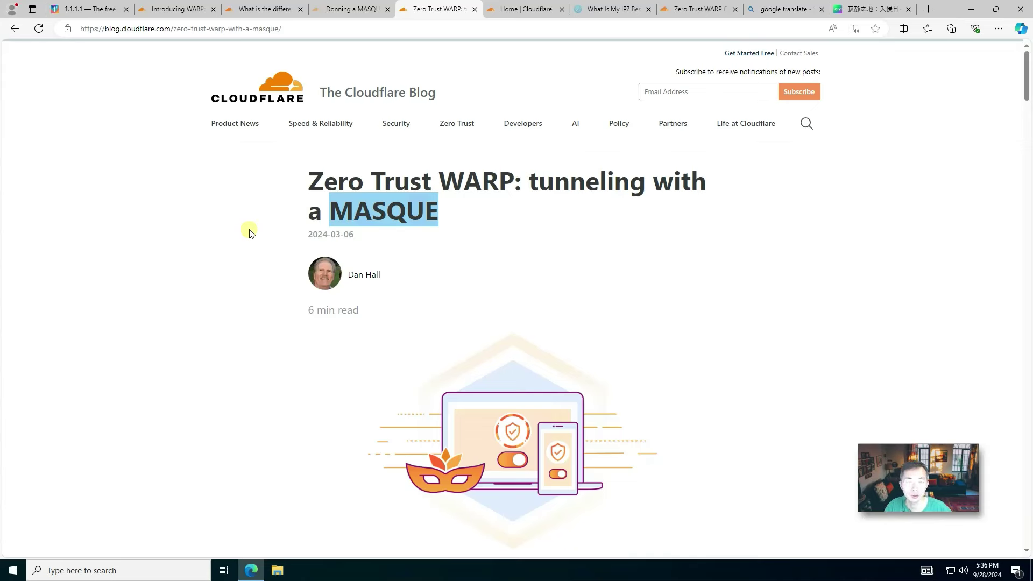
- Return to the 1.1.1.1 download homepage with App Store, Google Play and desktop links
click(102, 9)
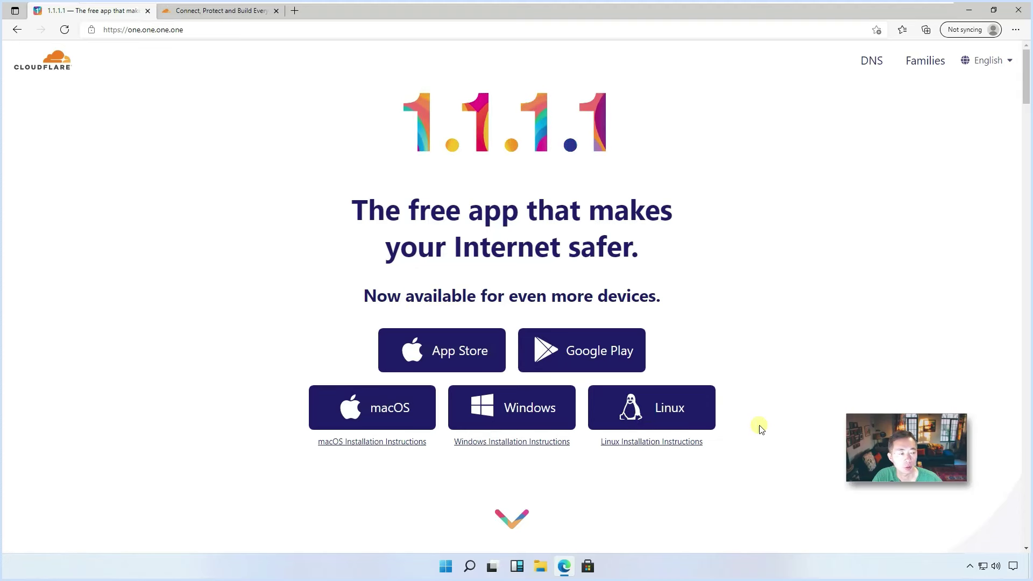
- Download the Windows WARP .msi installer and launch it from the desktop
click(521, 411)
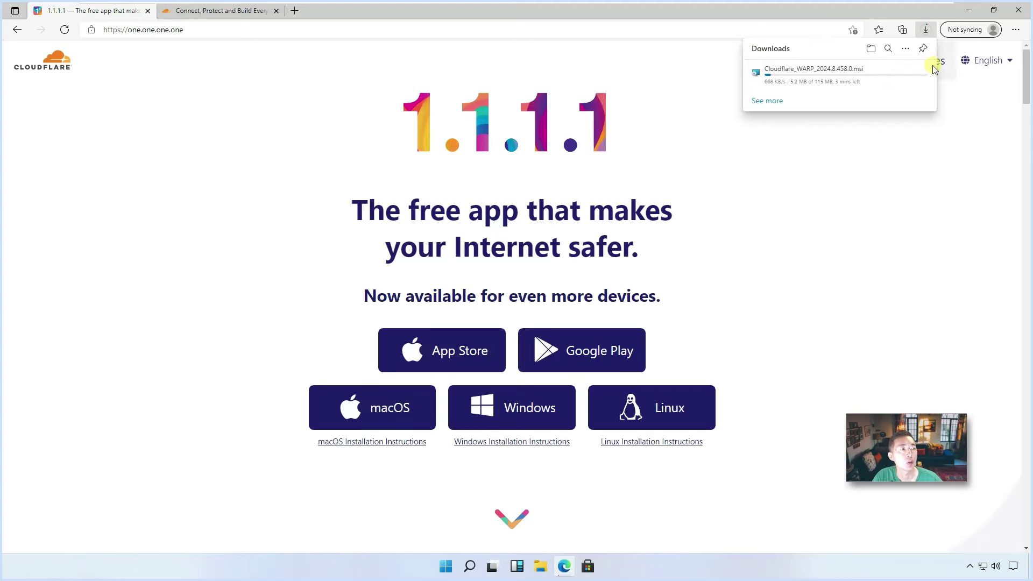
click(915, 73)
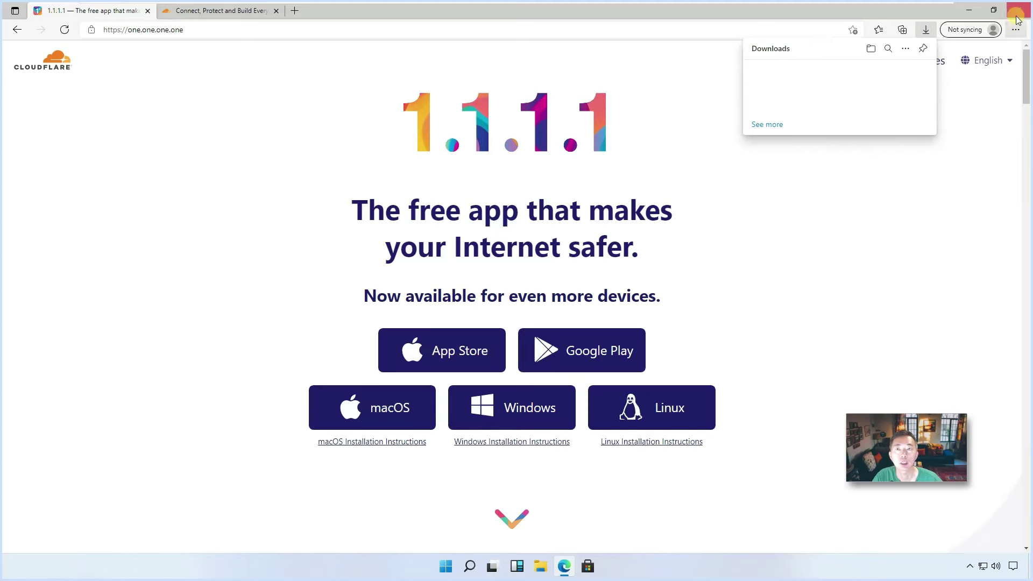
click(969, 10)
double_click(27, 126)
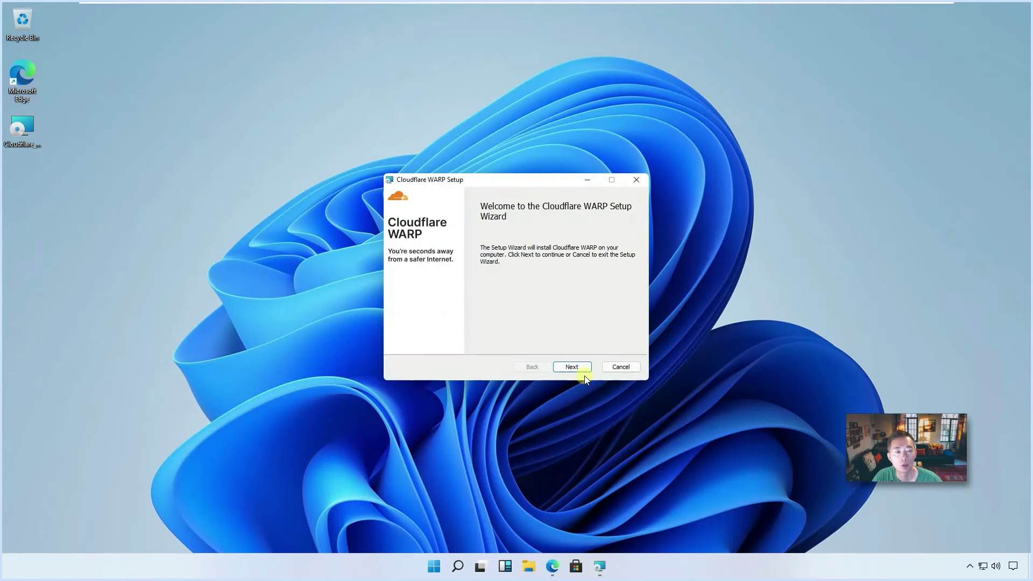
- Install Cloudflare WARP with administrator approval and finish the setup wizard
click(581, 366)
click(574, 367)
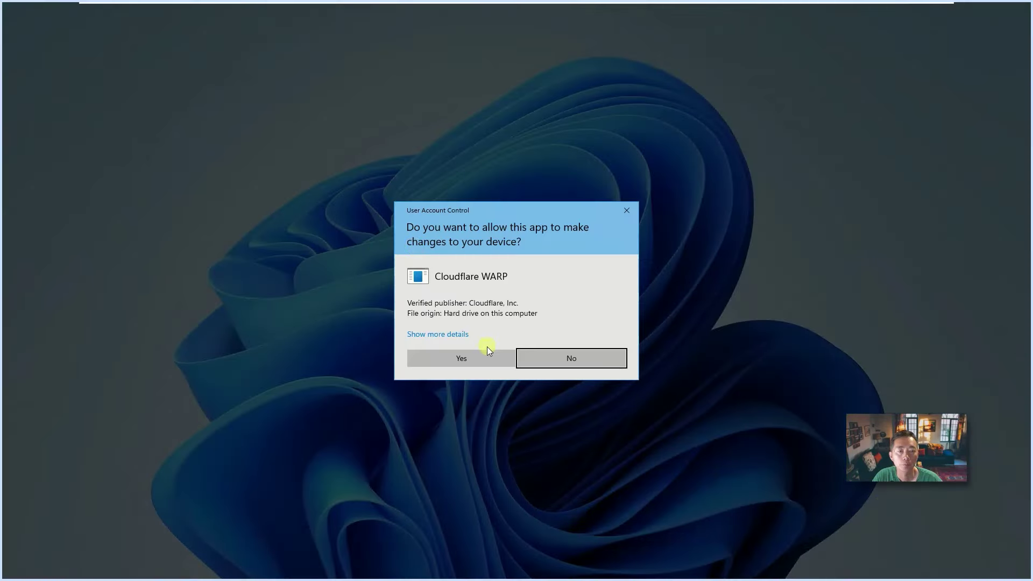
click(487, 350)
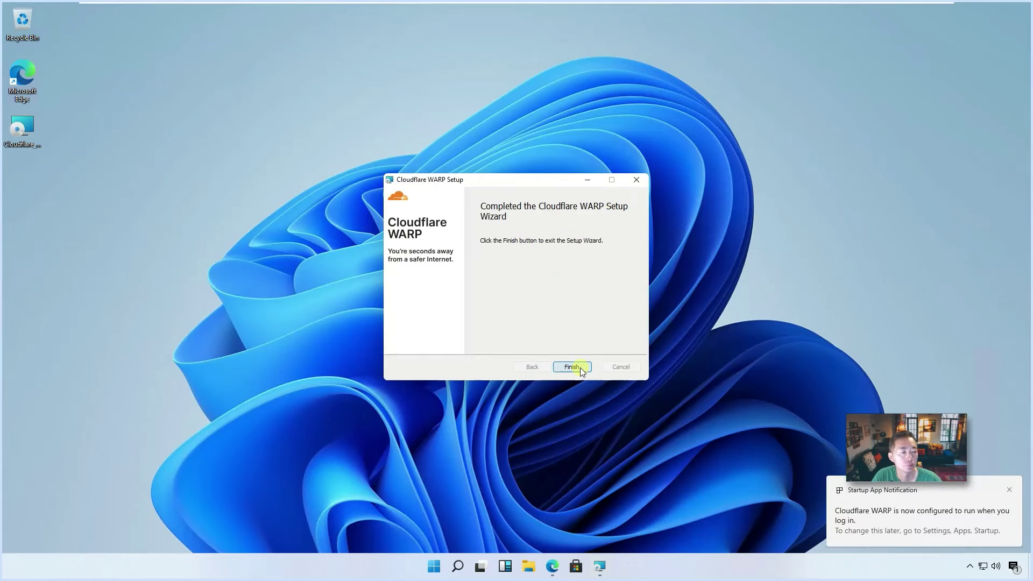
click(580, 366)
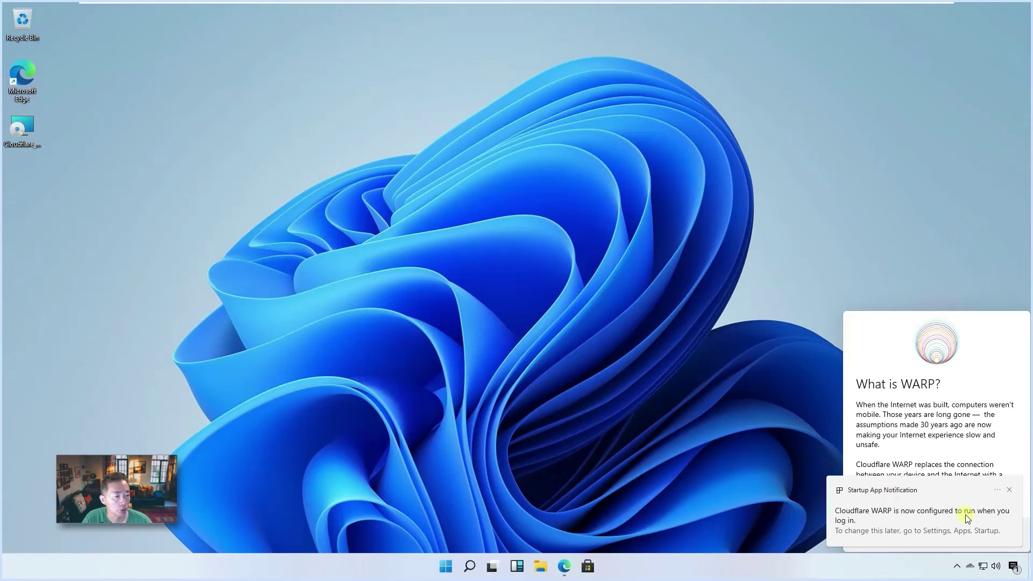
- Get past the WARP introduction and accept the privacy policy, reaching the Disconnected panel
click(1010, 490)
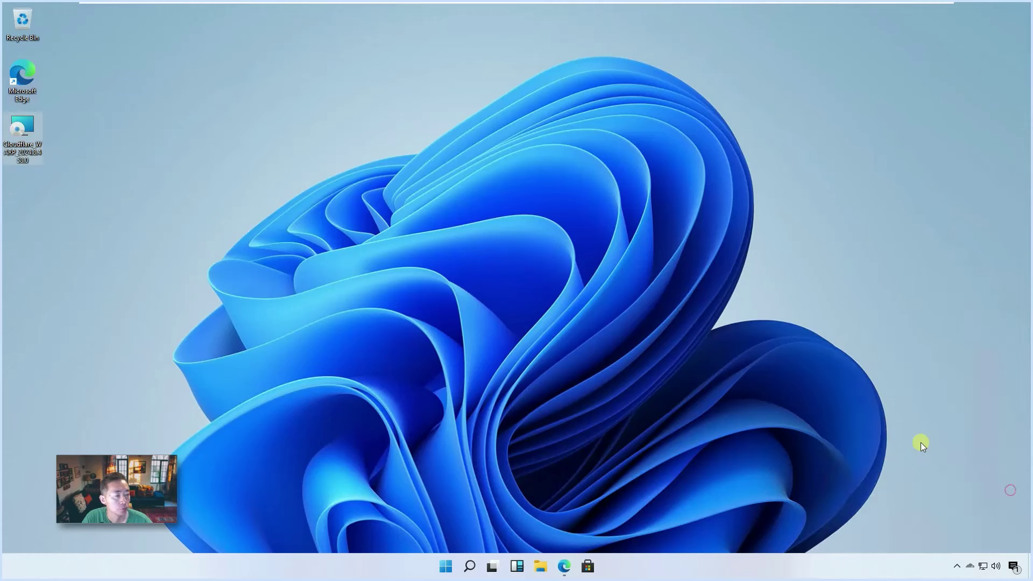
click(971, 567)
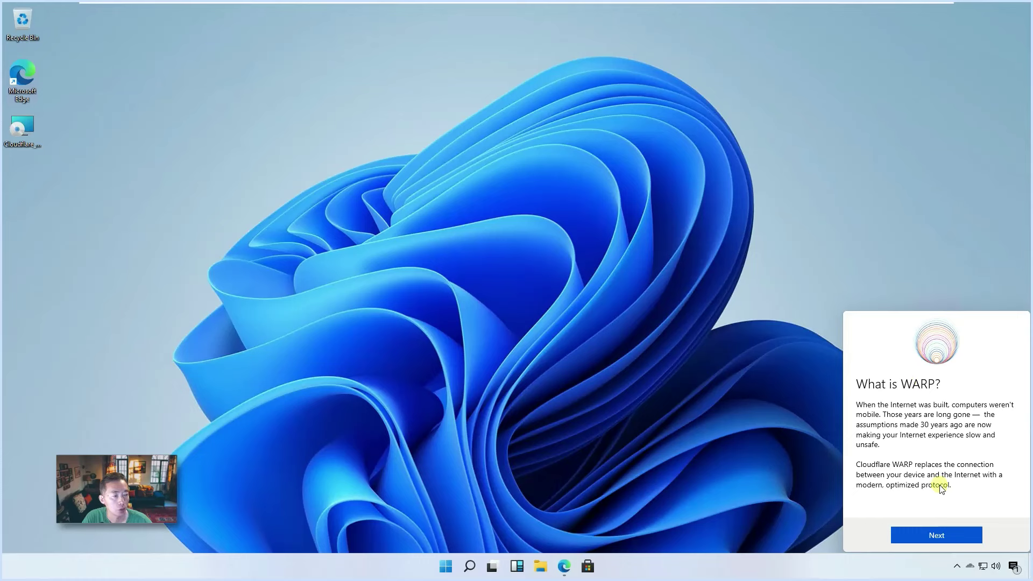
click(936, 535)
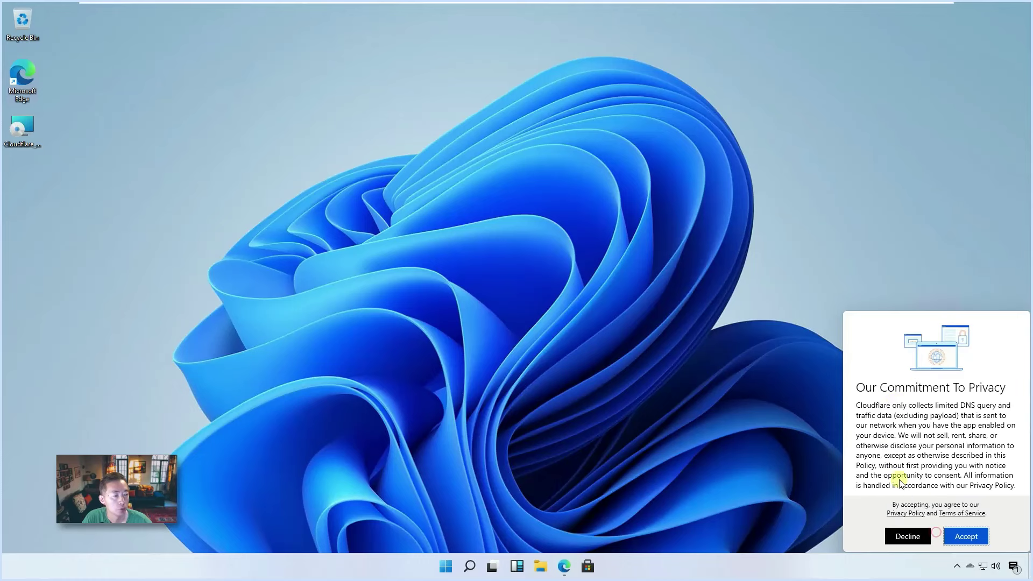
click(966, 533)
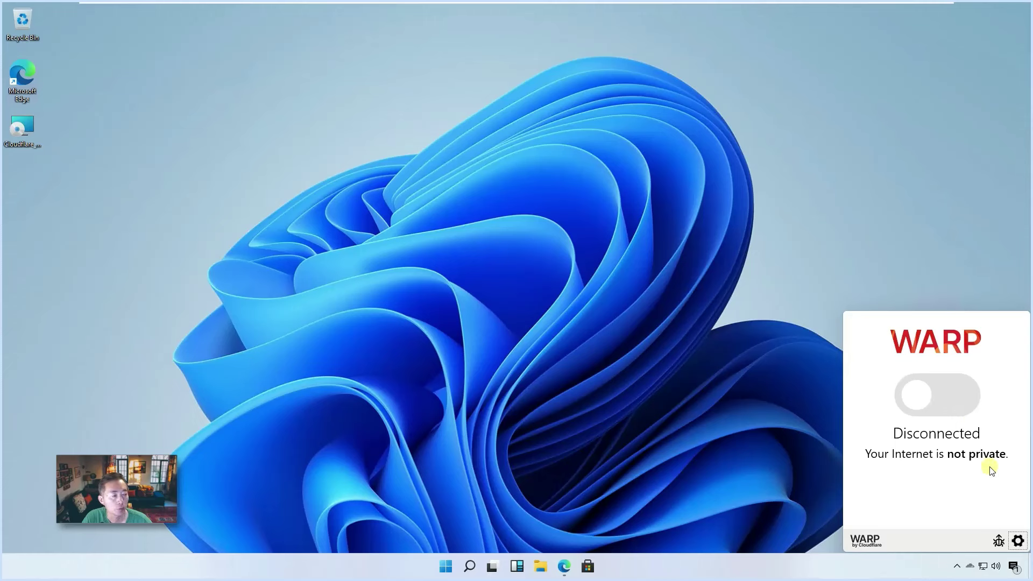
- Check the About Cloudflare WARP information, then close it
click(1017, 540)
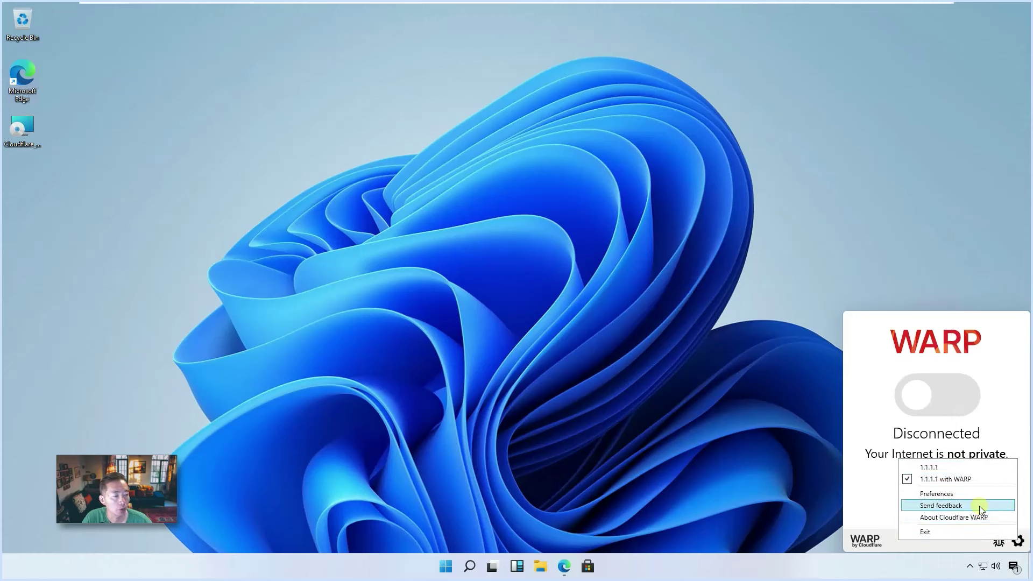
click(973, 518)
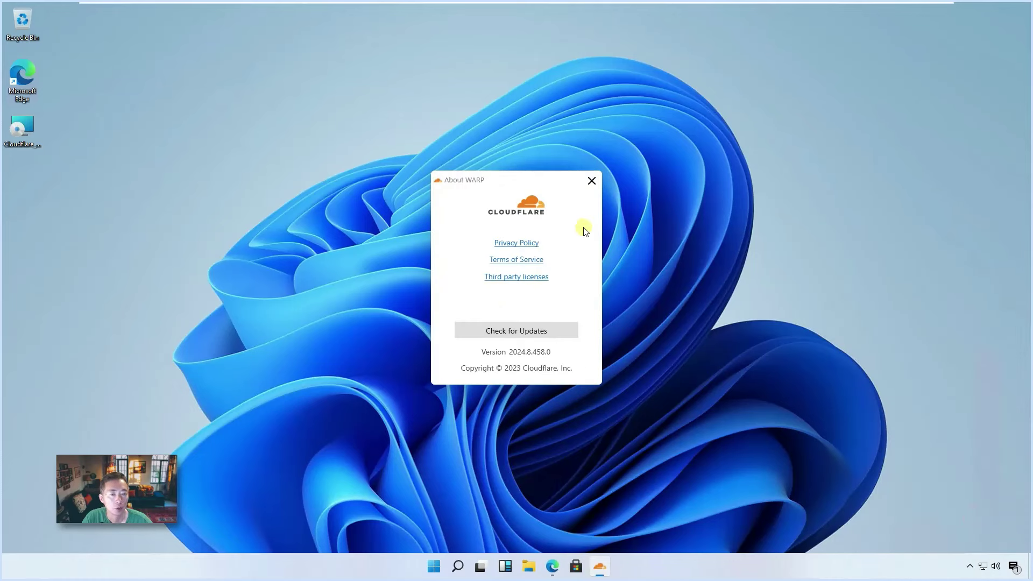
click(592, 180)
- Open WARP Preferences showing Connection and DNS Protocol Off, colocation YYZ
click(970, 566)
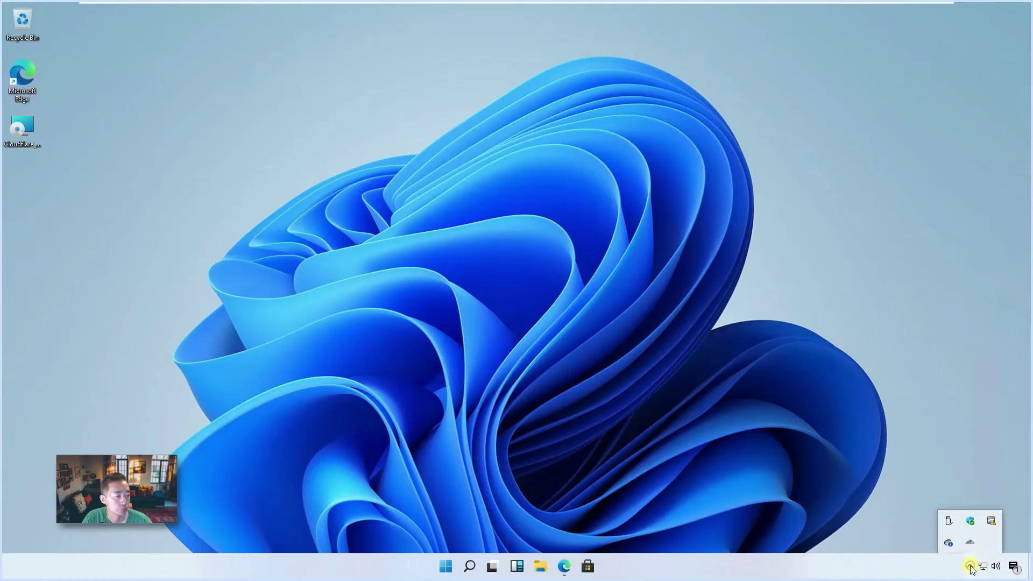
click(970, 545)
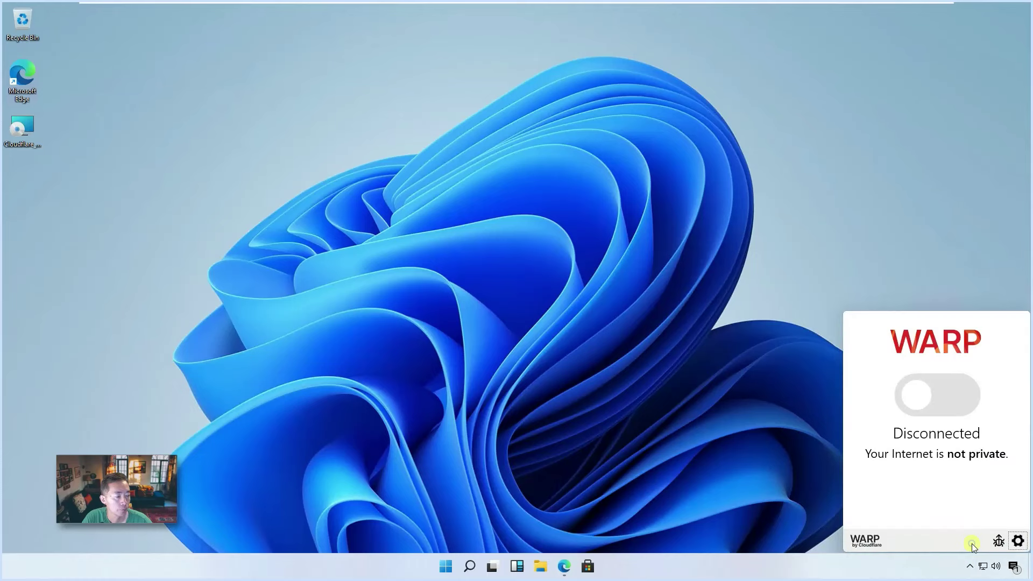
click(1018, 540)
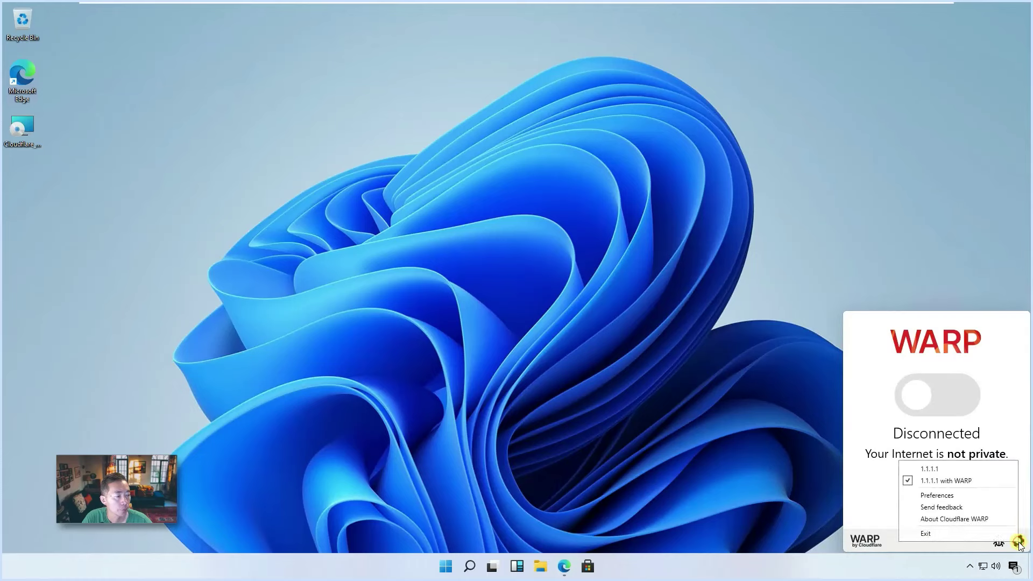
click(986, 496)
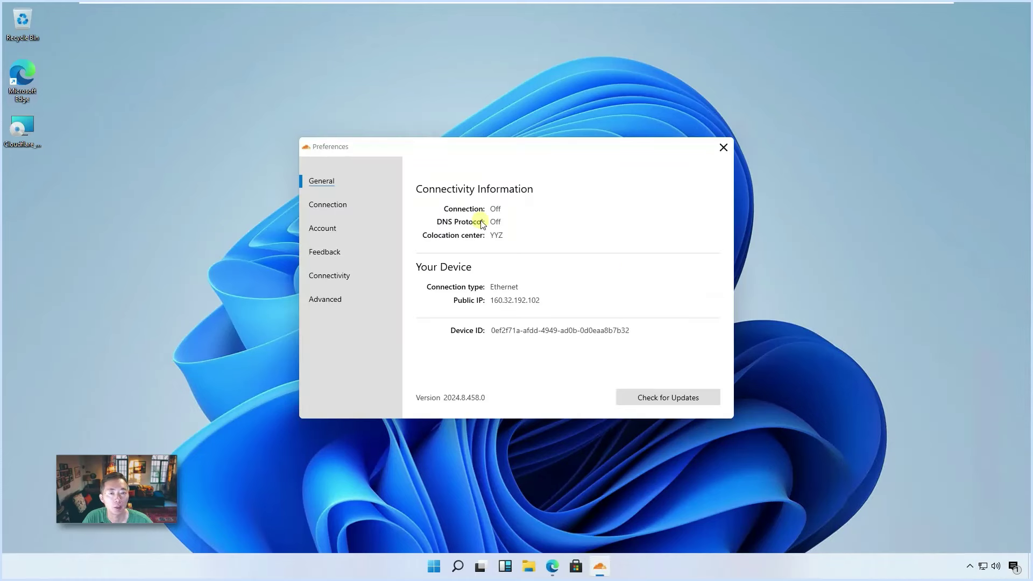
click(454, 298)
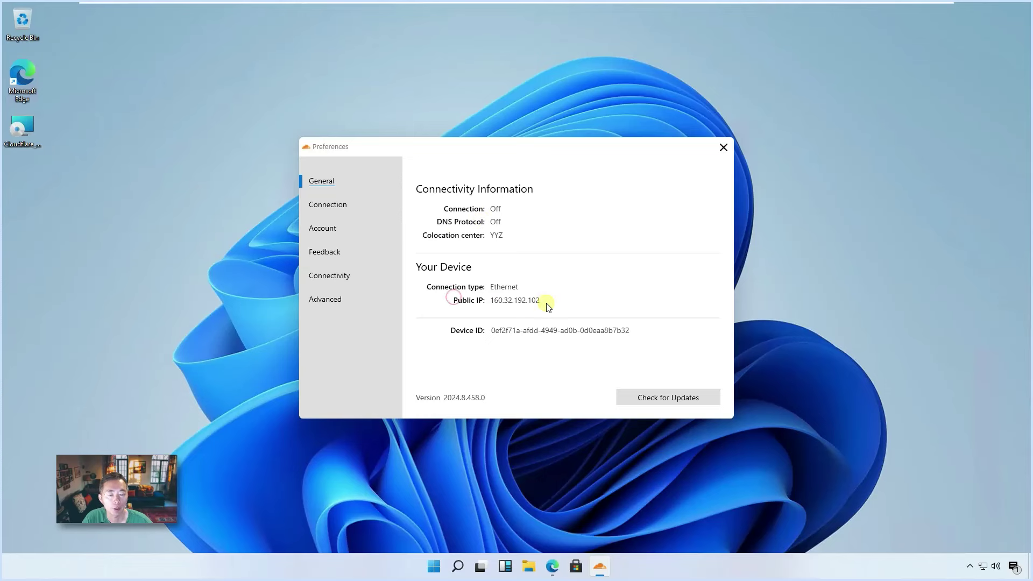
click(552, 566)
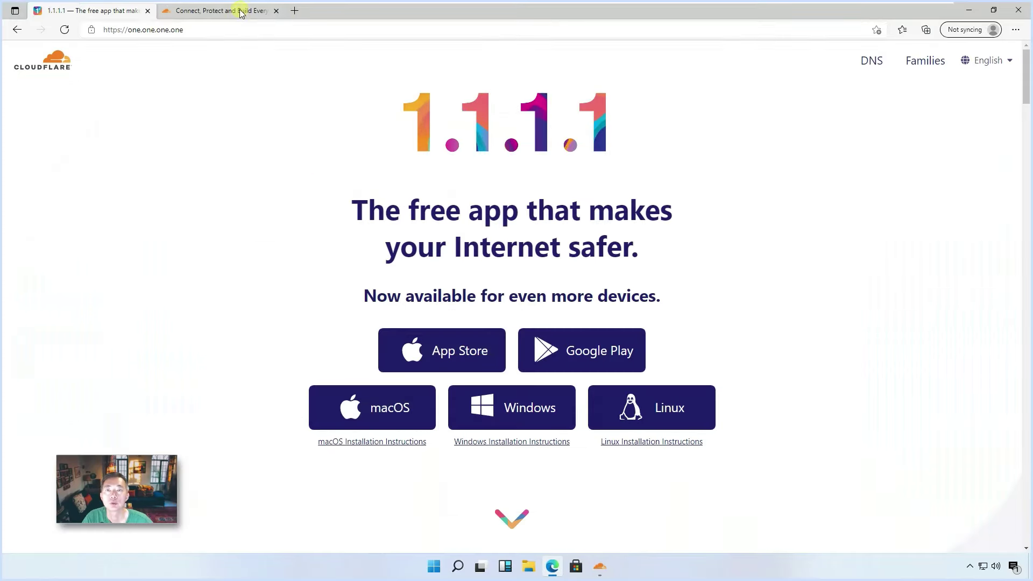
click(294, 10)
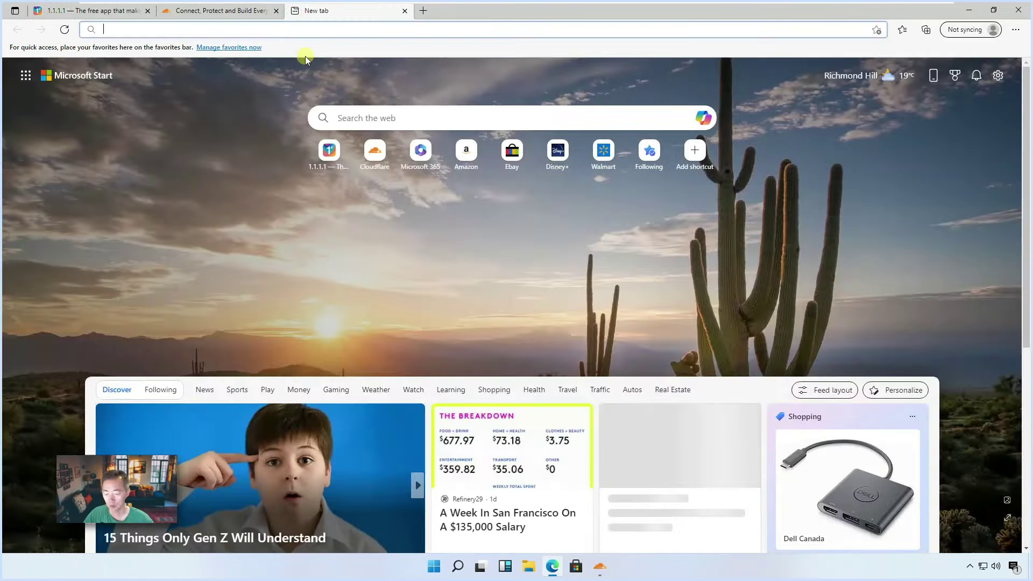
text(www.whatismy)
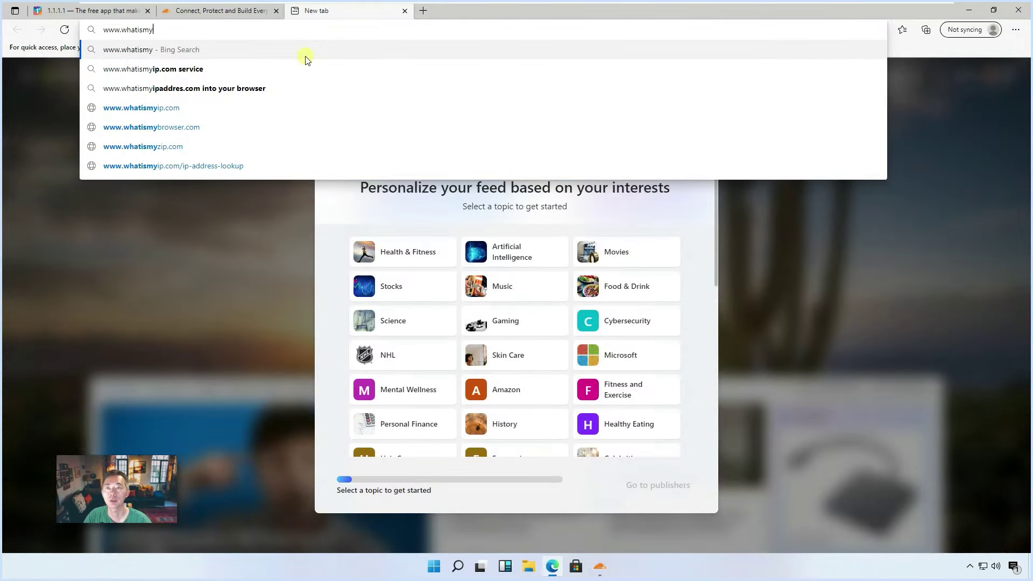
text(ip.com)
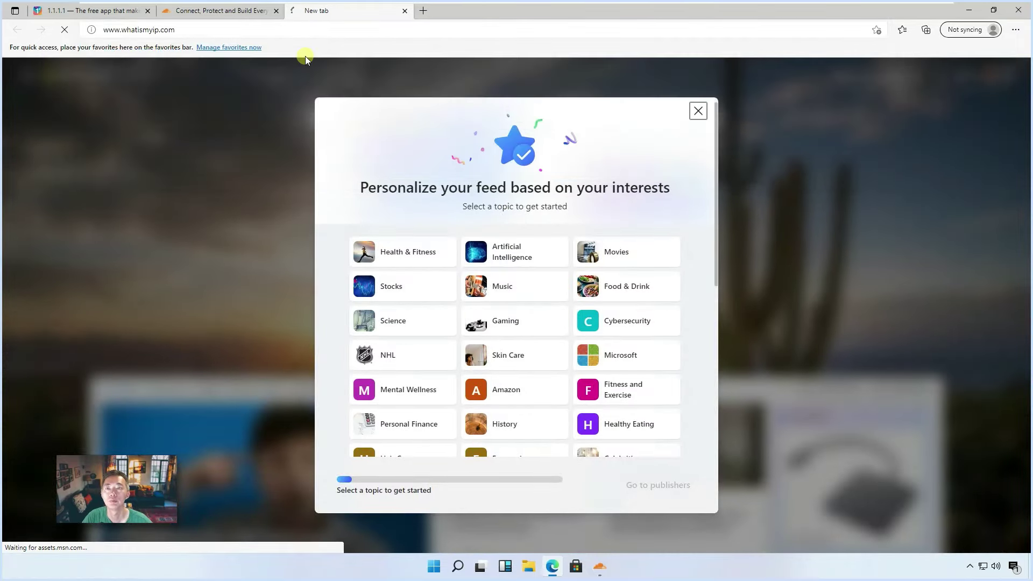
key(Return)
- Browse the WARP preference pages: Connection, Account, Feedback, Connectivity, Advanced and General
click(969, 10)
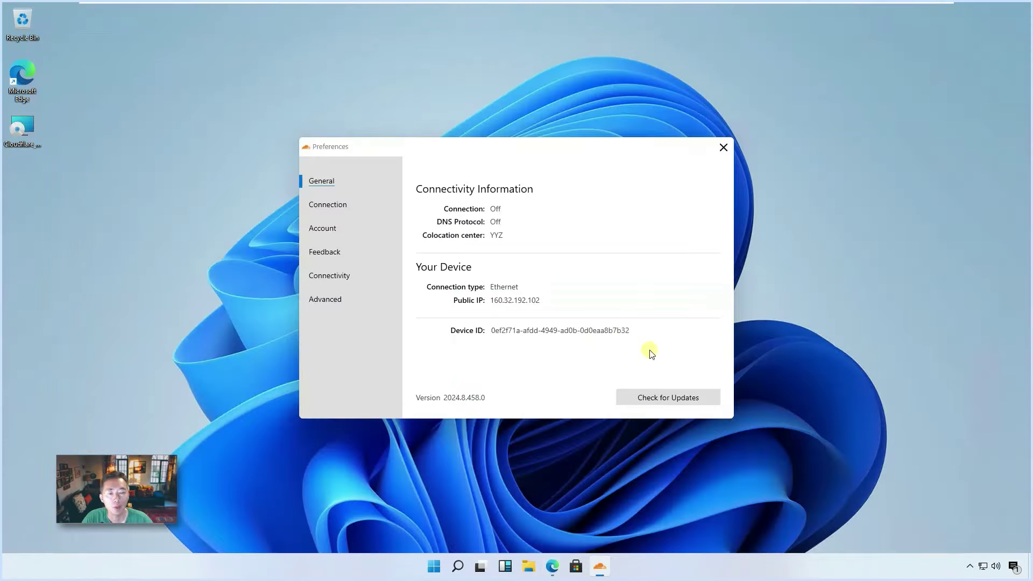
click(608, 571)
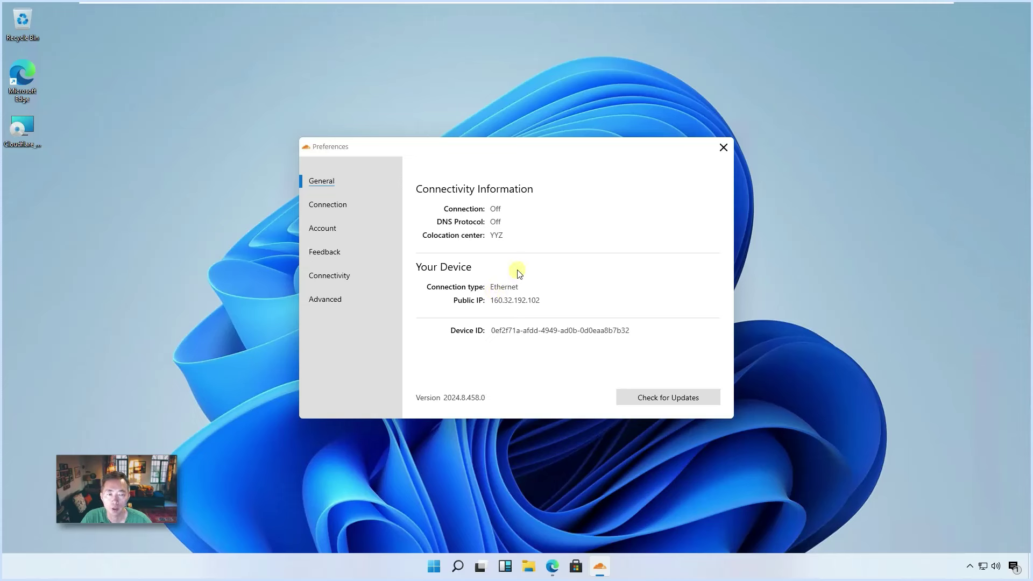
click(353, 203)
click(330, 233)
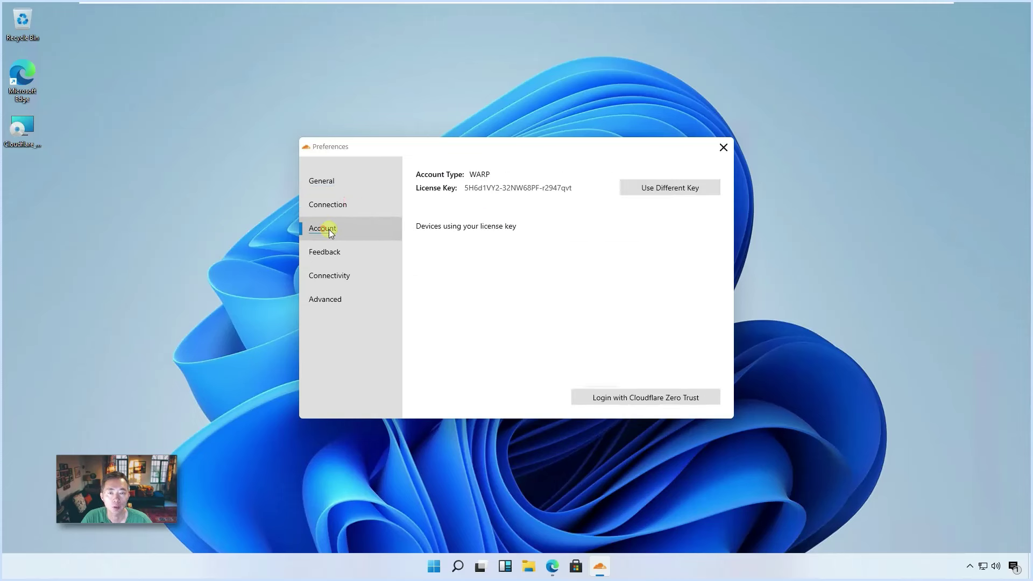
click(343, 254)
click(340, 275)
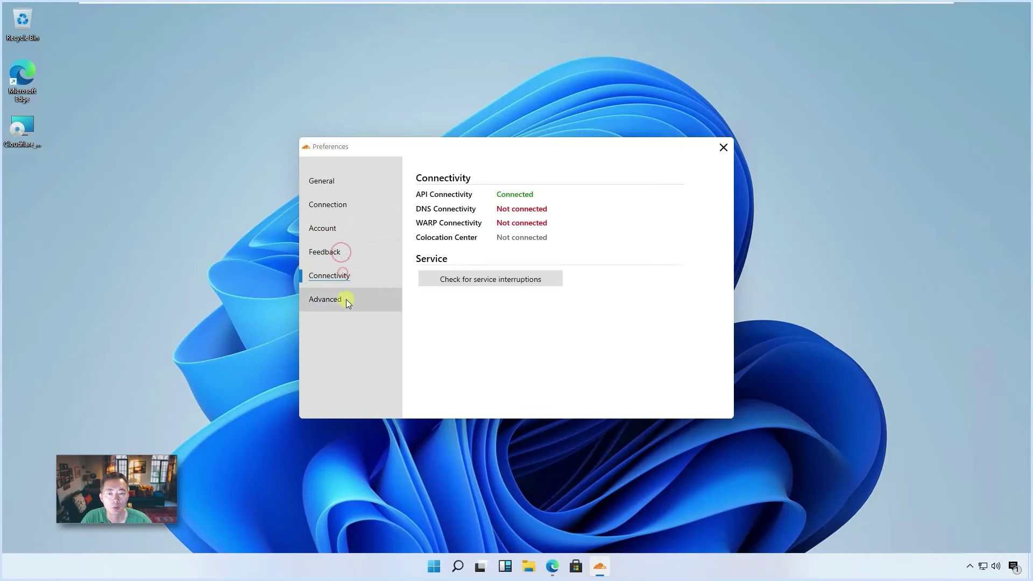
click(346, 299)
click(341, 274)
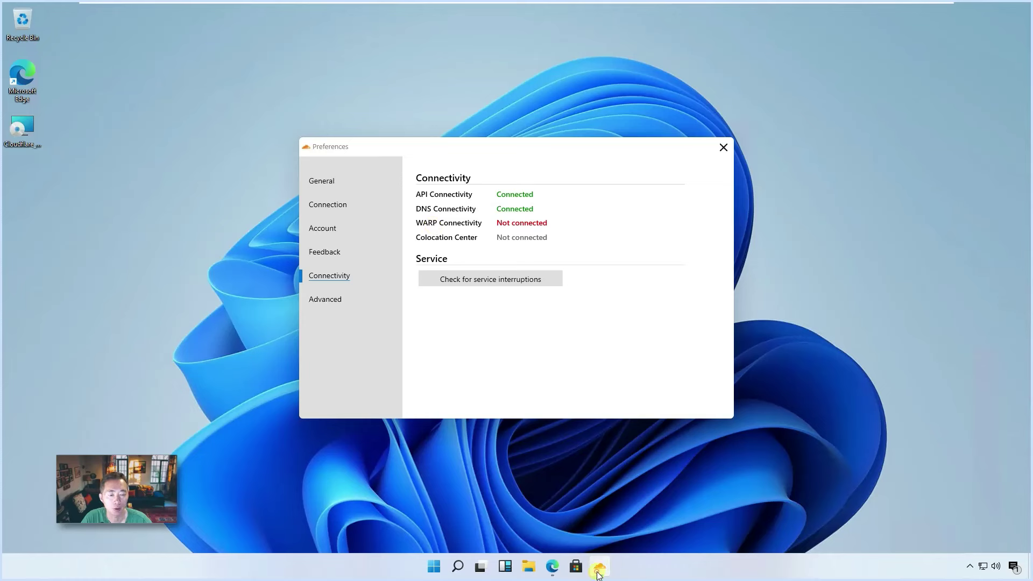
click(321, 182)
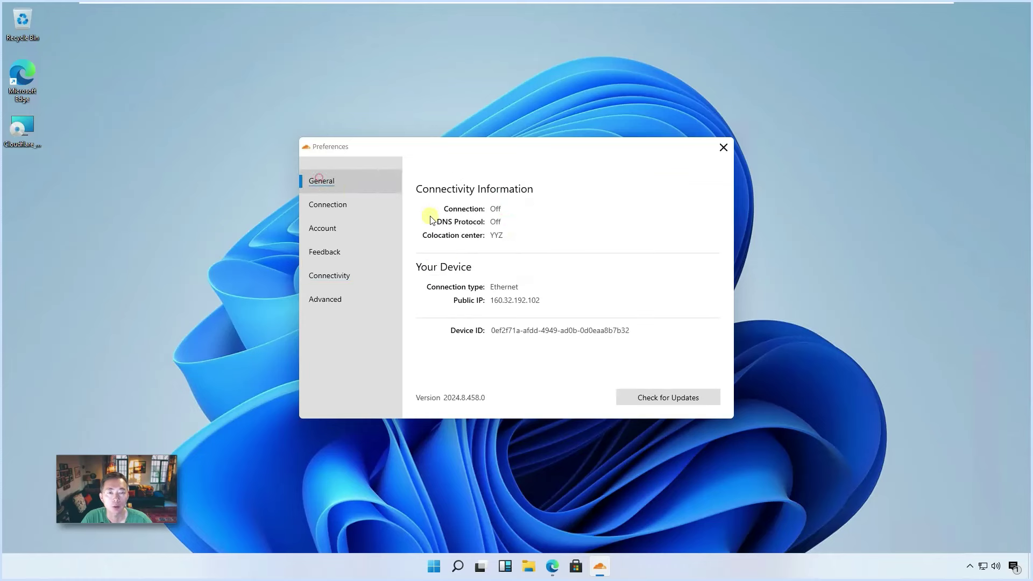
- Close Preferences and switch the WARP connection on from the tray panel
click(724, 147)
click(816, 551)
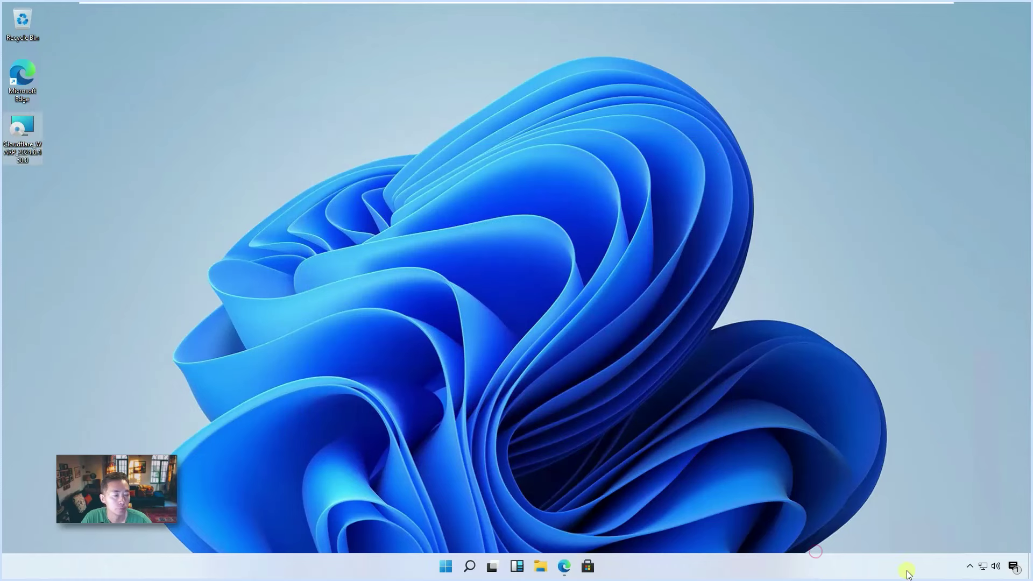
click(969, 566)
click(965, 541)
click(915, 391)
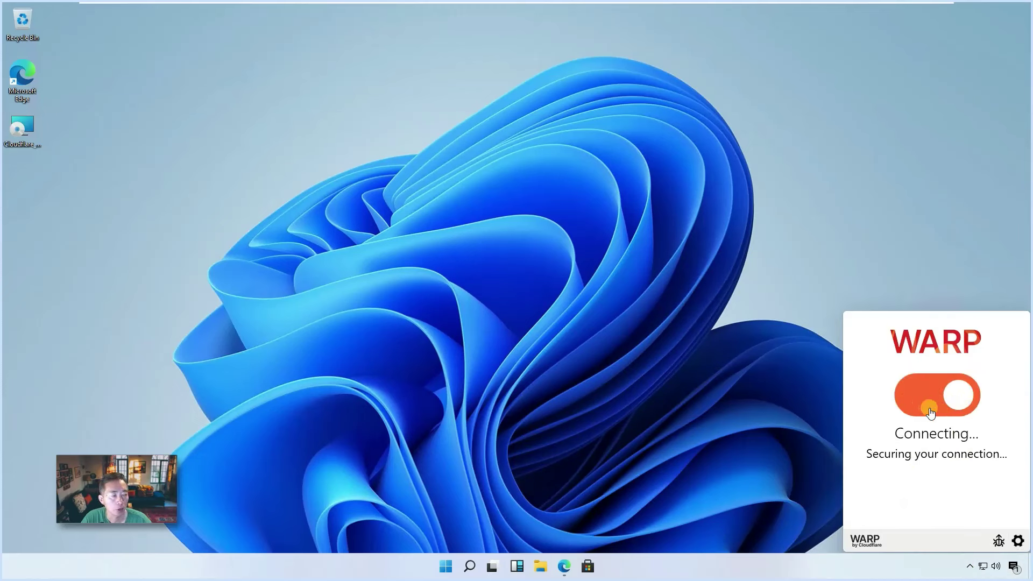
- Check in WARP Preferences that API, DNS and WARP connectivity are Connected, then return to WhatIsMyIP.com
click(1018, 541)
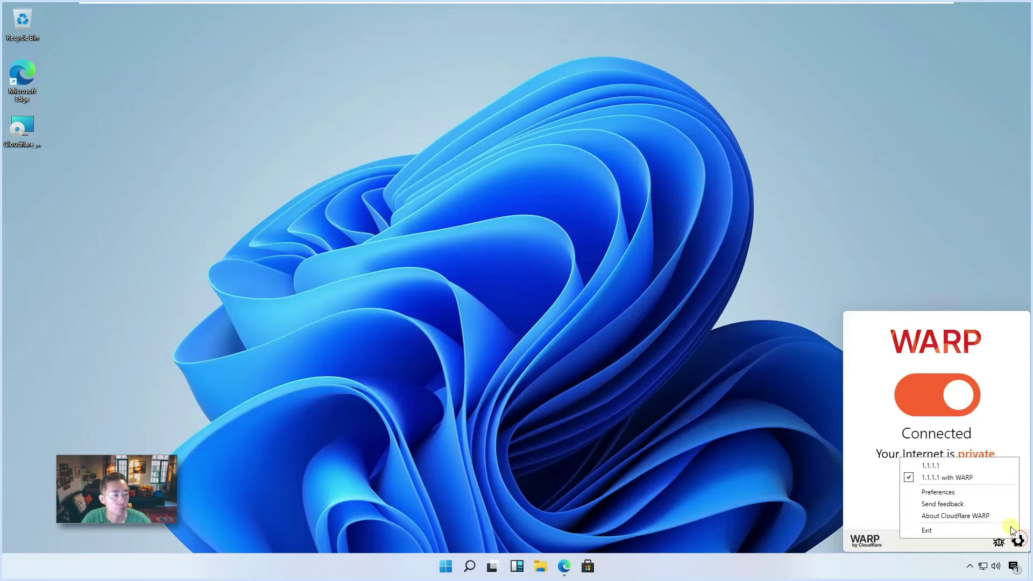
click(968, 492)
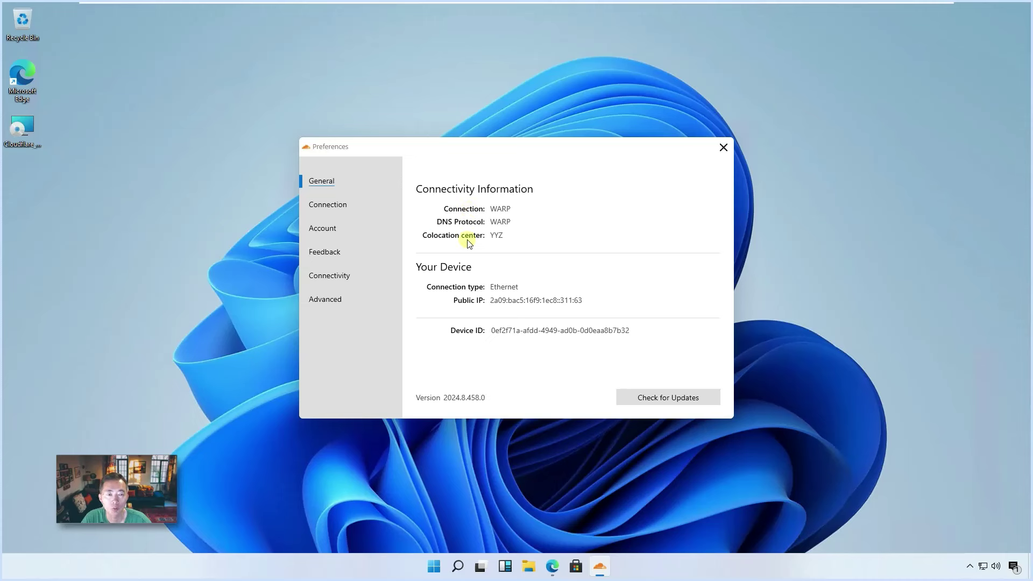
click(368, 203)
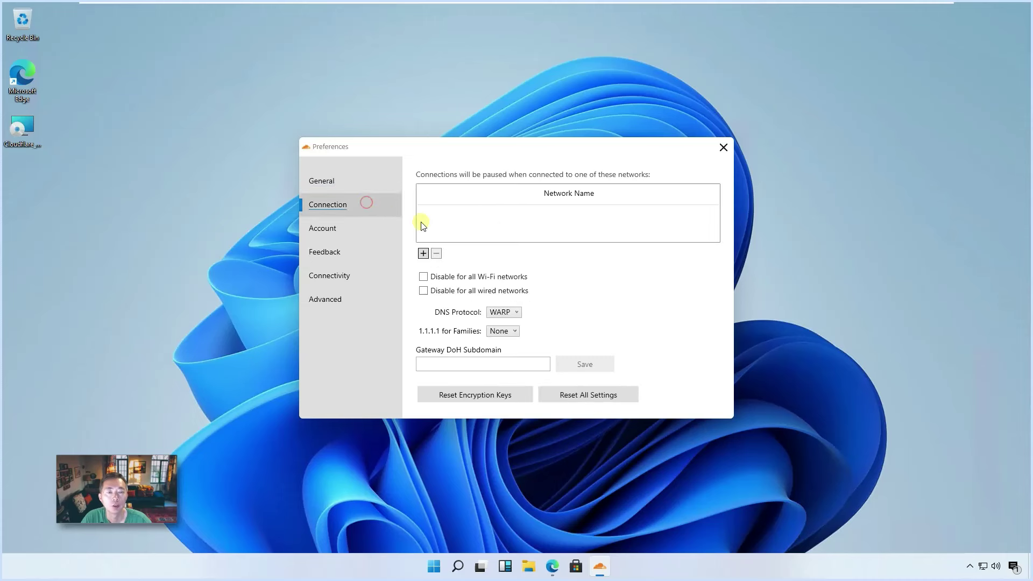
click(343, 229)
click(345, 275)
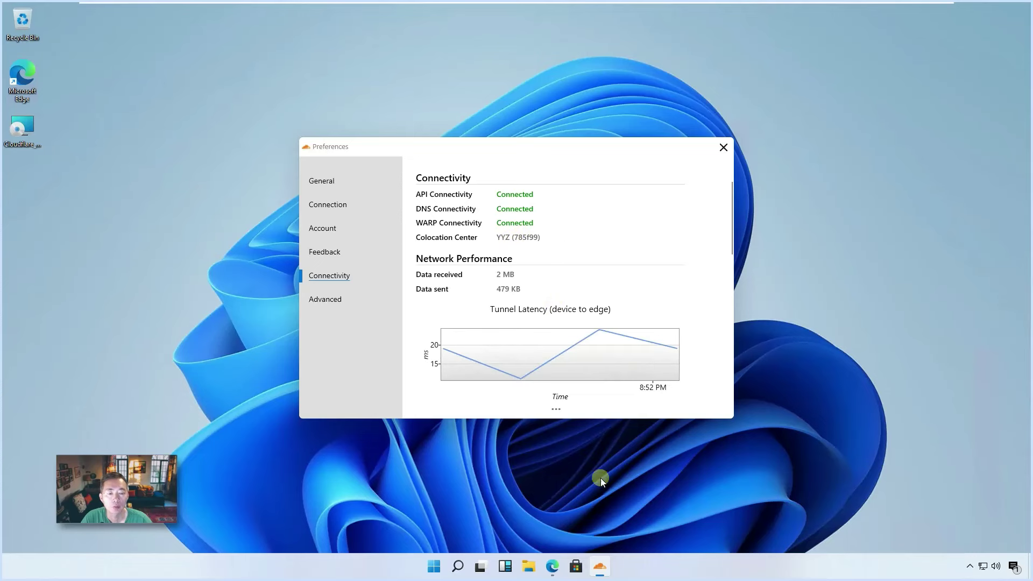
click(553, 567)
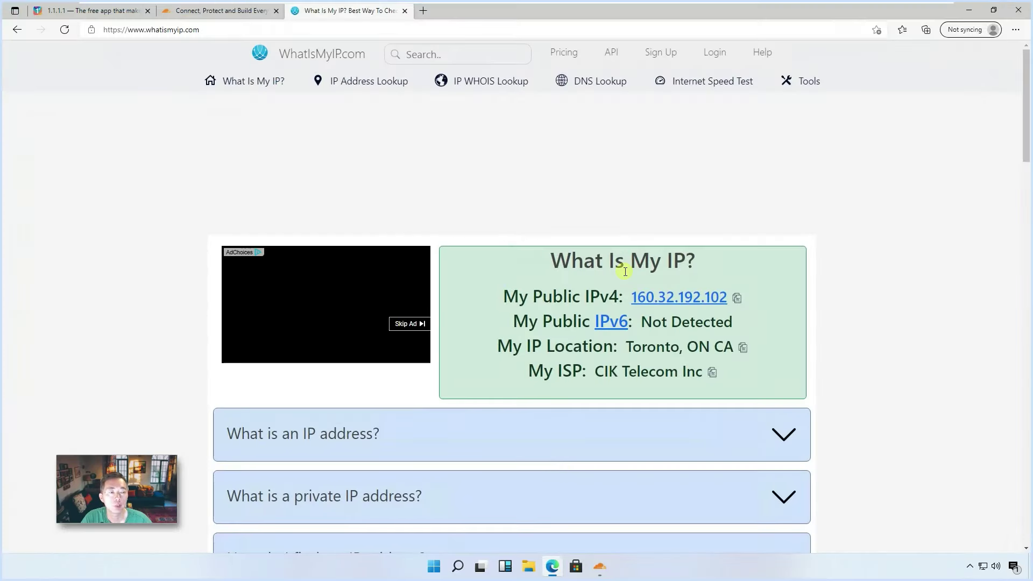
- Reload WhatIsMyIP.com and highlight the ISP name CloudFlare Inc
click(65, 30)
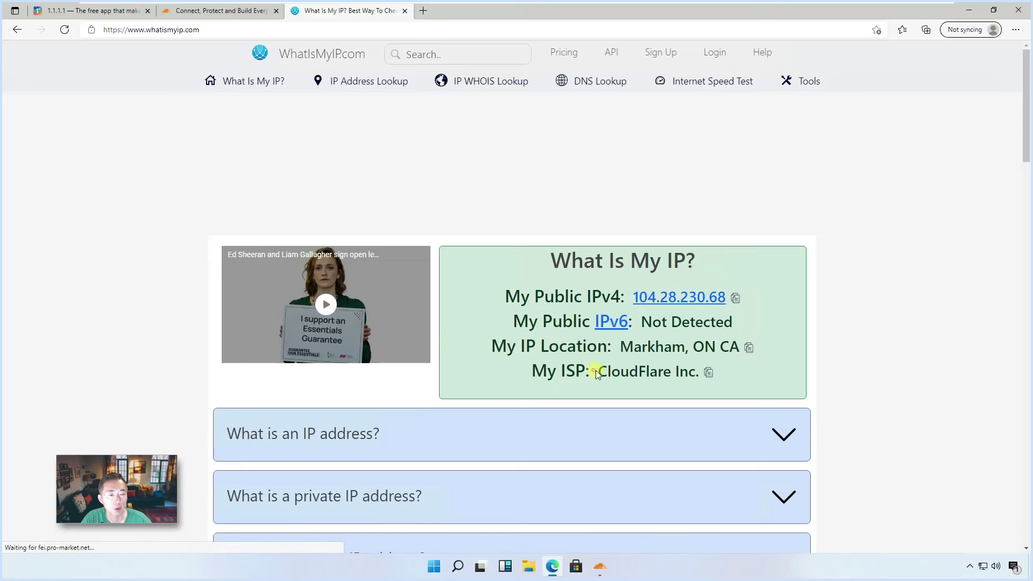
drag(596, 371, 702, 370)
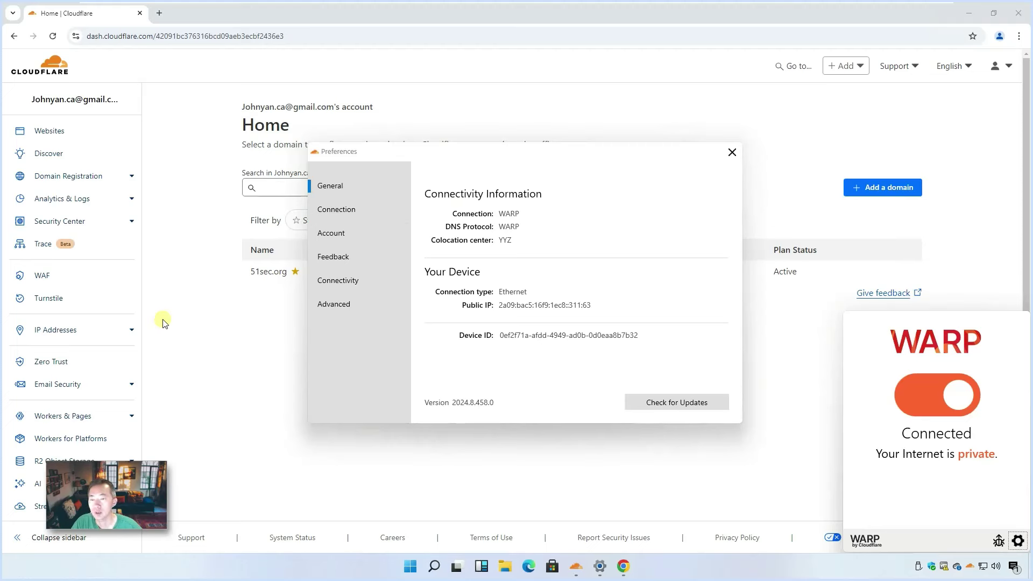
- Open Zero Trust from the Cloudflare dashboard sidebar
click(65, 363)
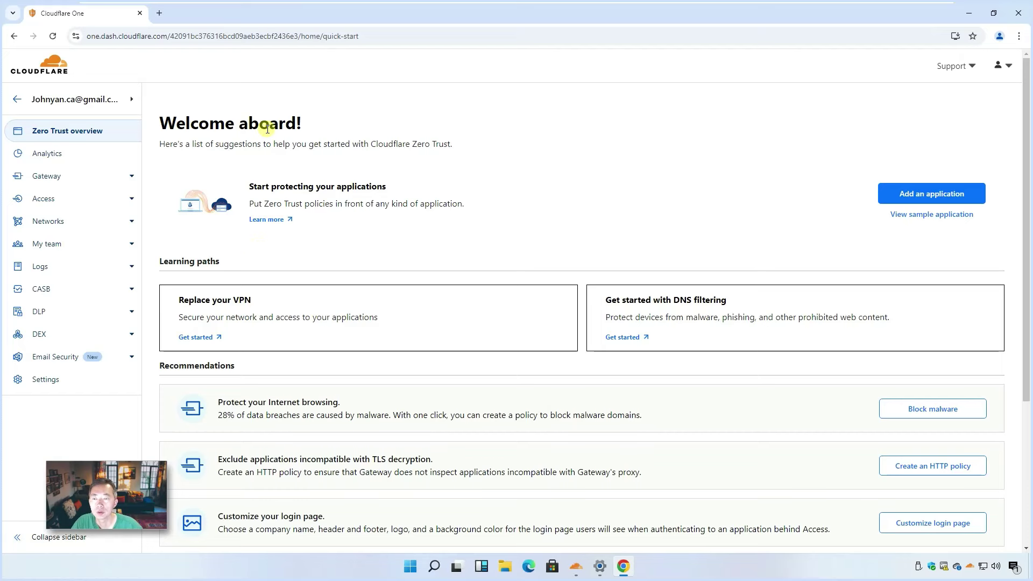
click(52, 381)
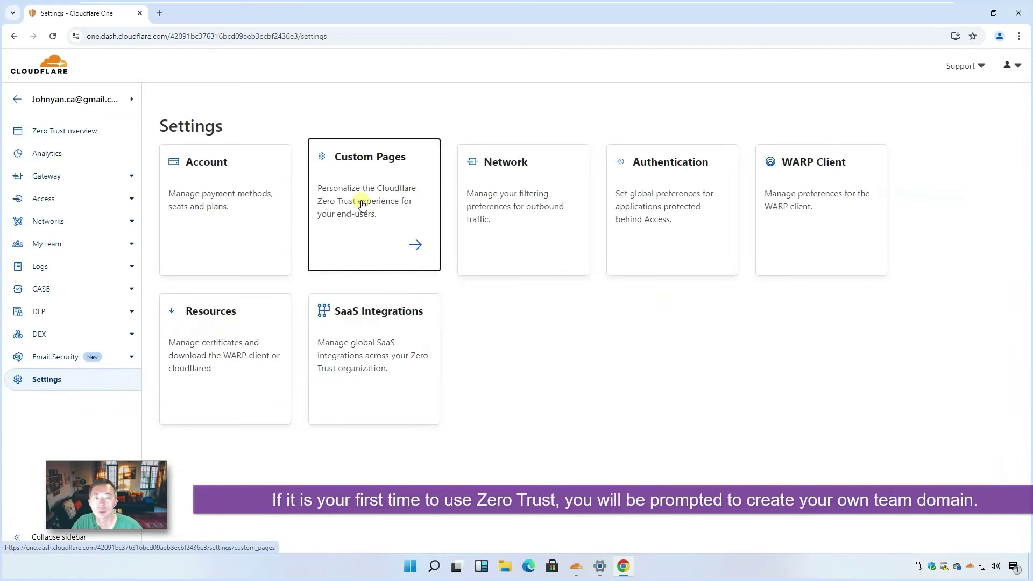
click(361, 204)
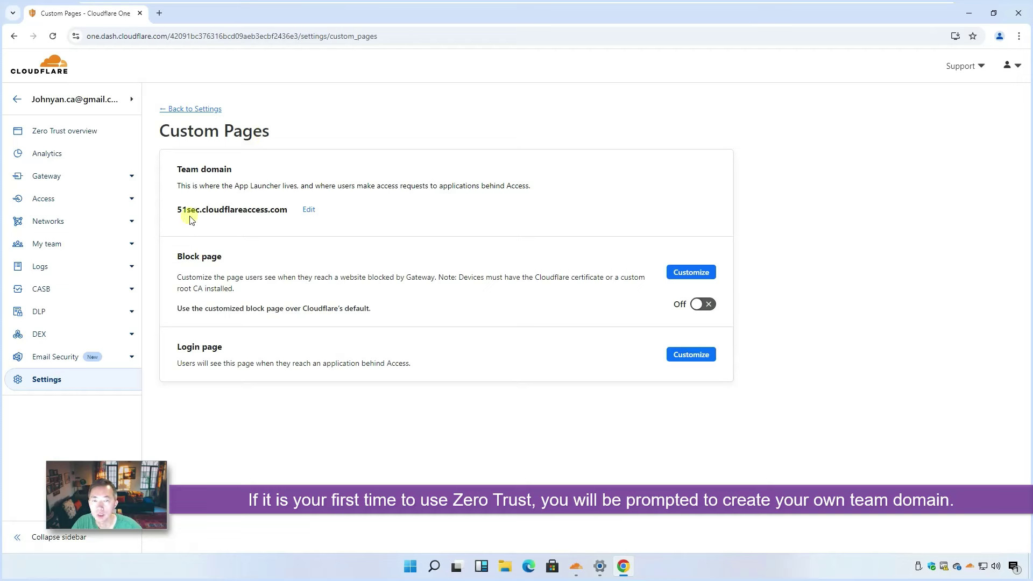
drag(178, 208, 277, 209)
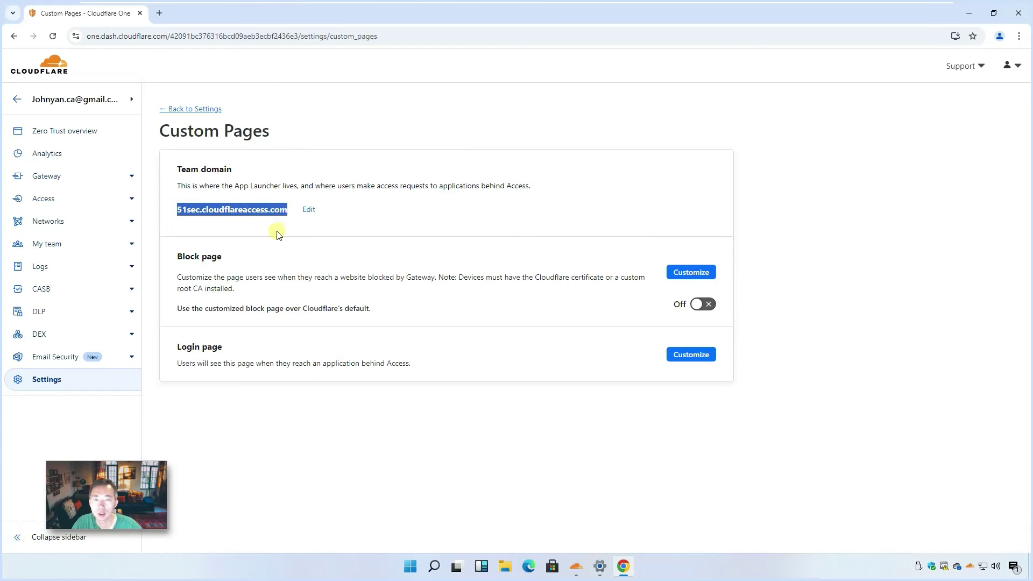
click(277, 233)
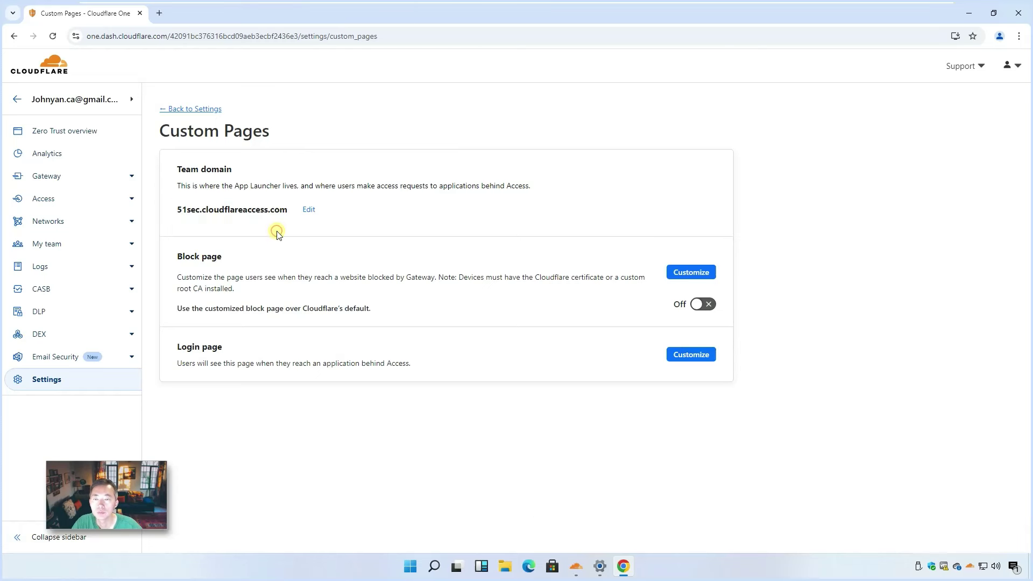
click(970, 566)
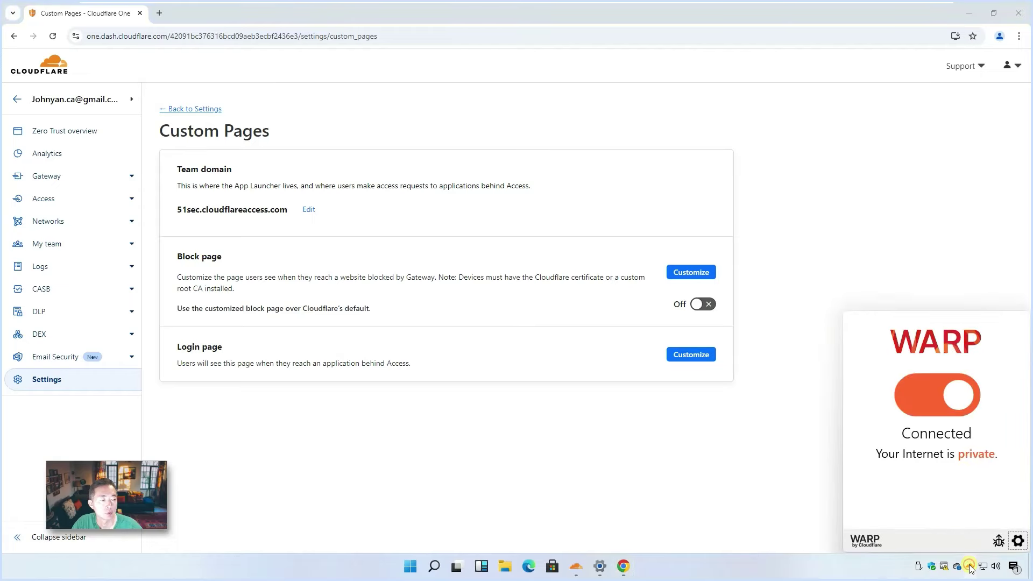
click(1017, 540)
click(934, 492)
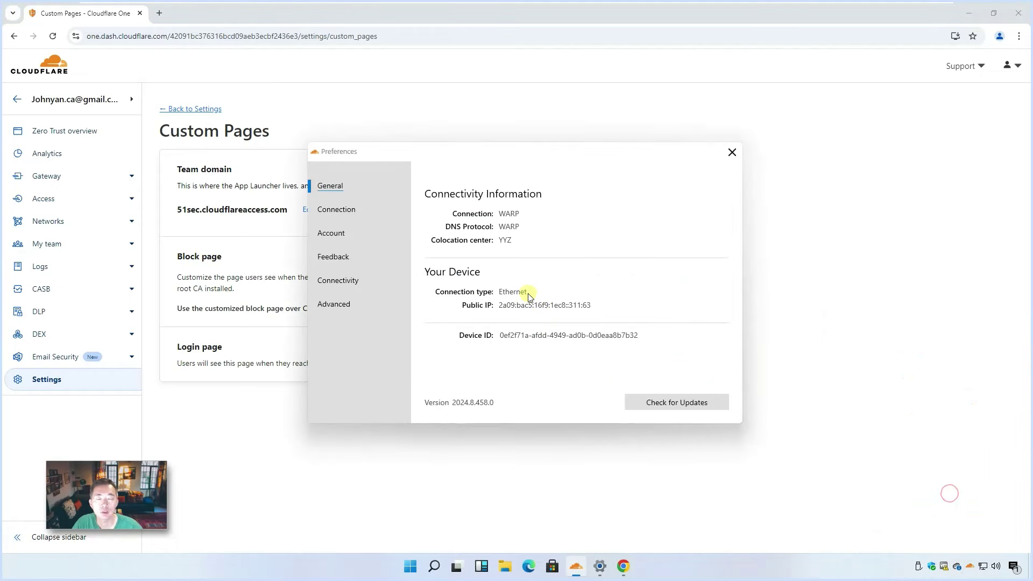
click(336, 233)
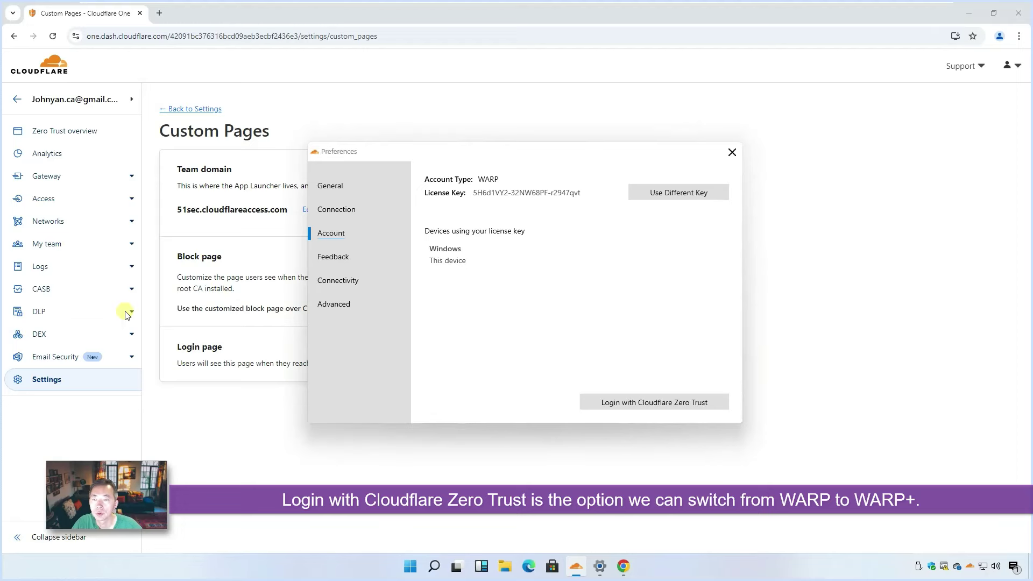
click(245, 272)
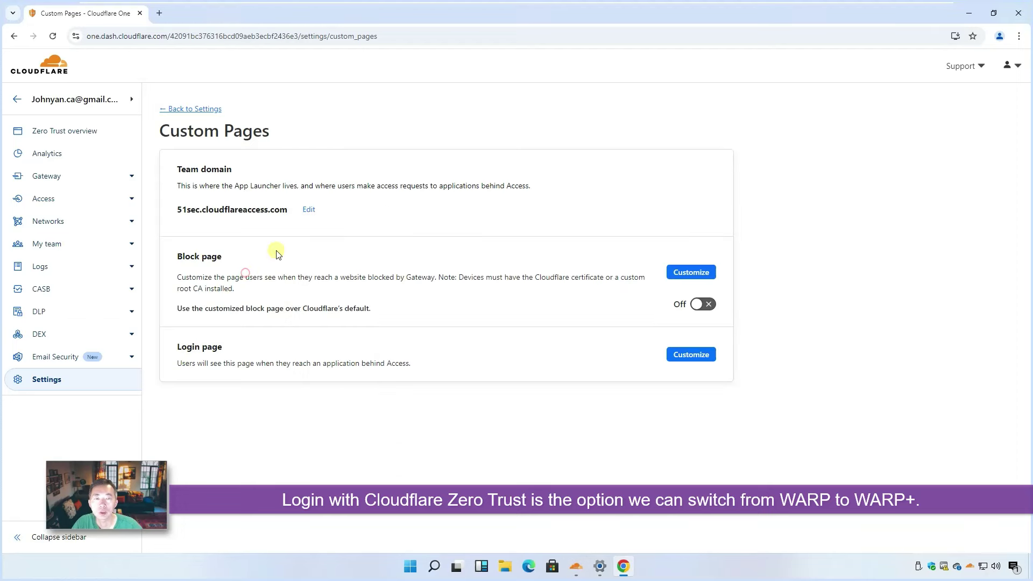
- Return to Settings, open Authentication, and highlight the WARP authentication identity settings heading
click(207, 109)
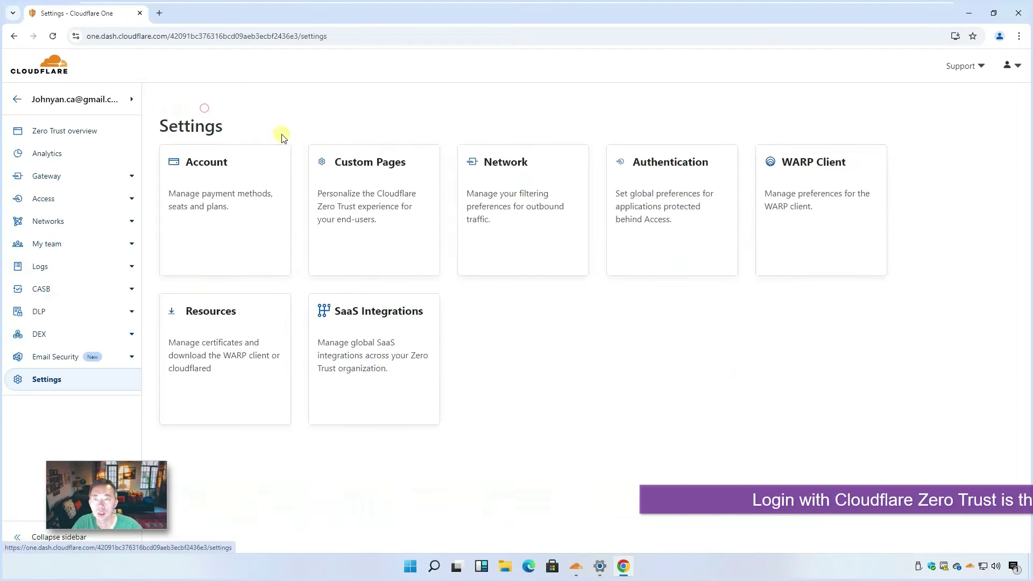
click(664, 212)
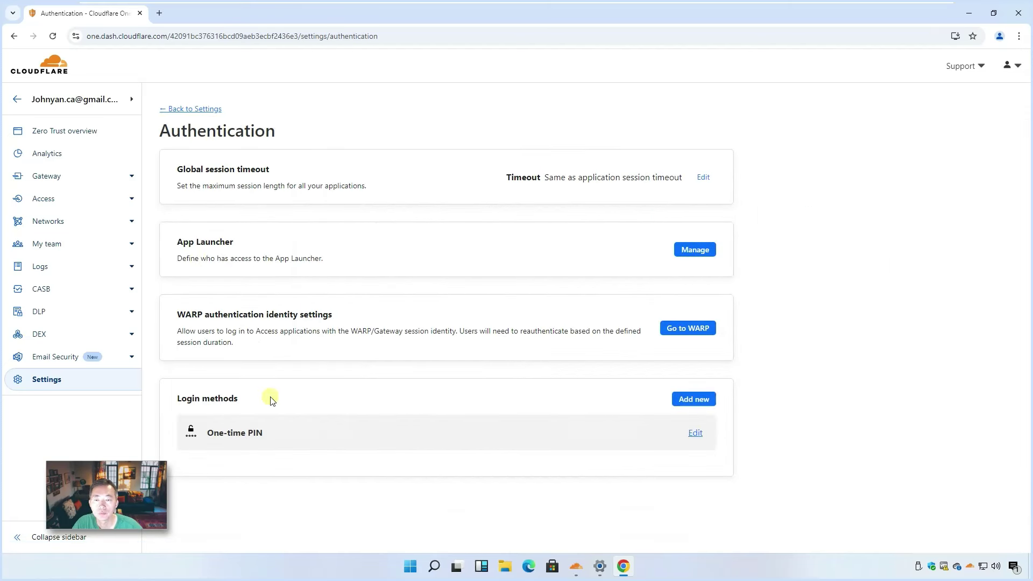
drag(179, 314, 345, 319)
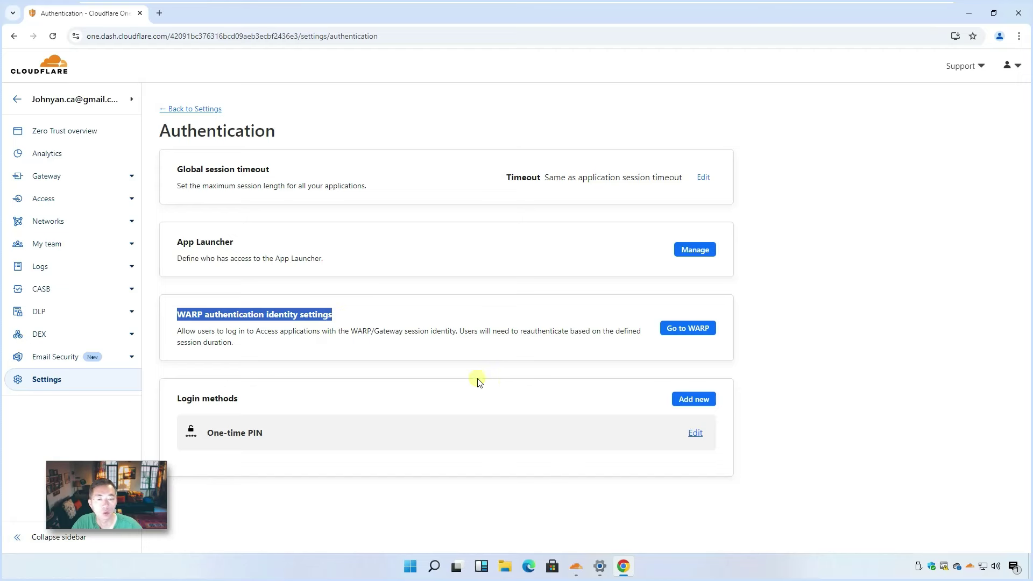
click(971, 566)
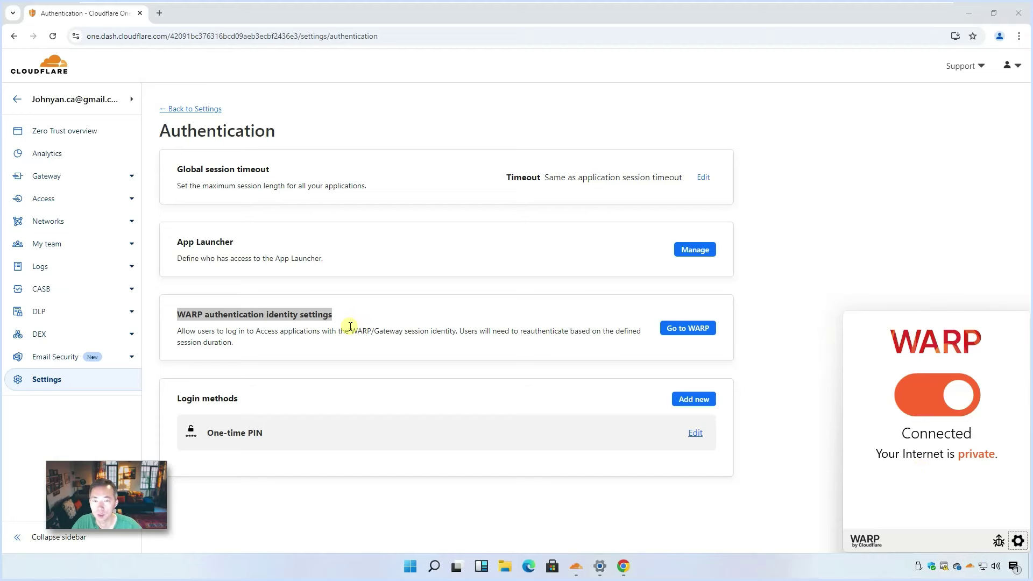
- On the device enrollment Rules tab, create rule 'email' with selector Emails ending in gmail.com and save
click(687, 327)
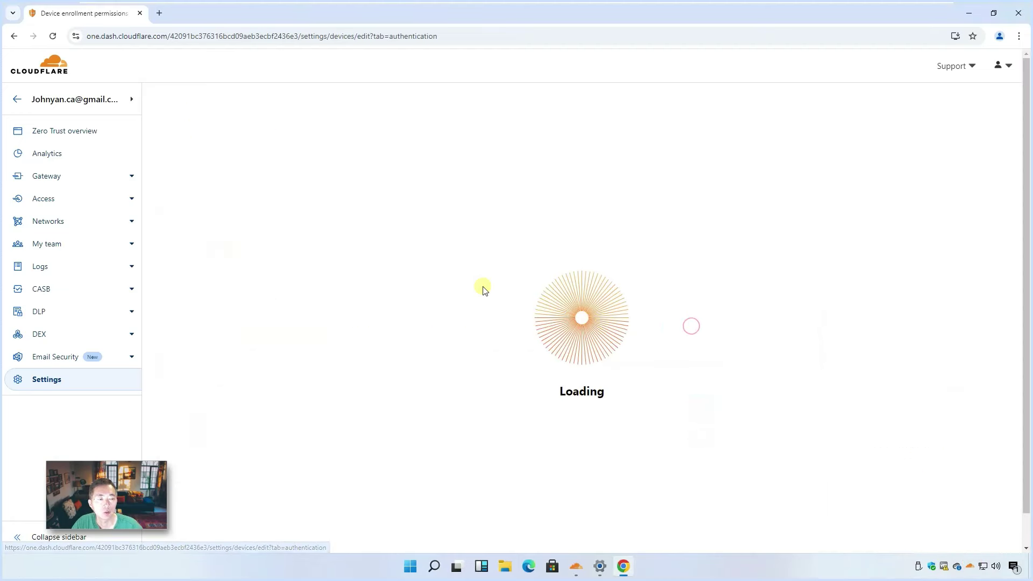
click(453, 112)
click(476, 206)
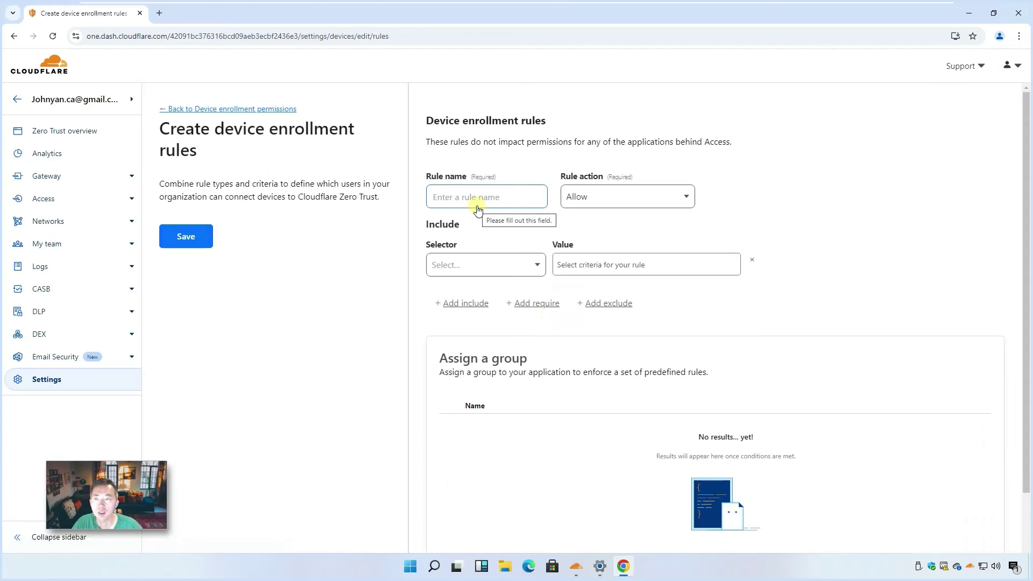
click(495, 201)
text(email)
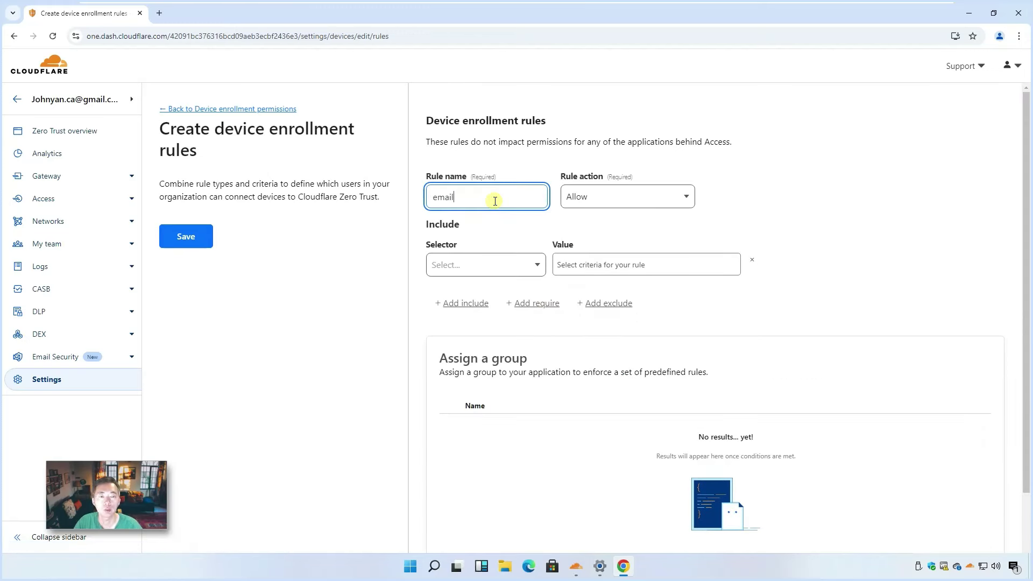
click(507, 265)
scroll(541, 348, down, 2)
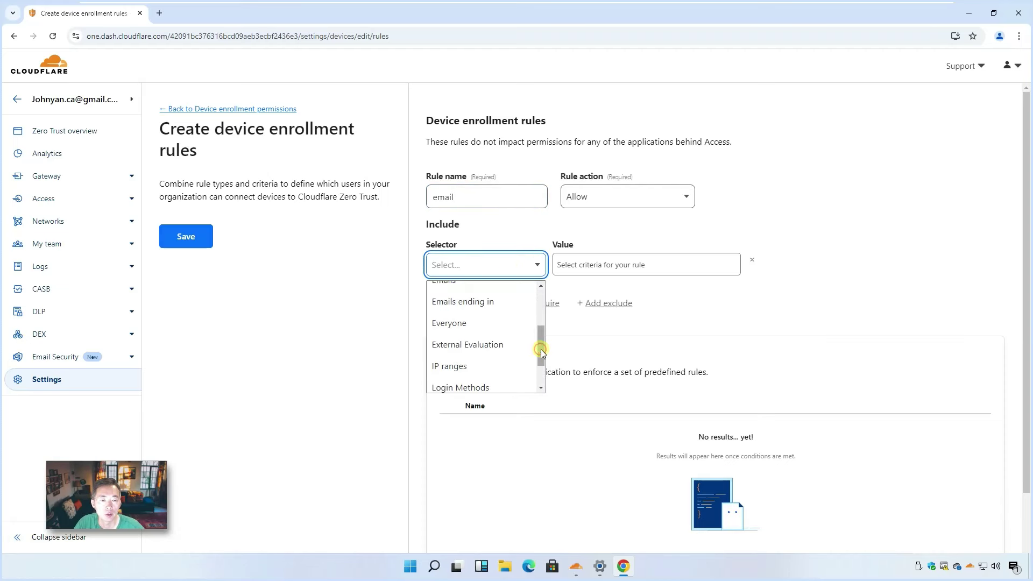
click(468, 303)
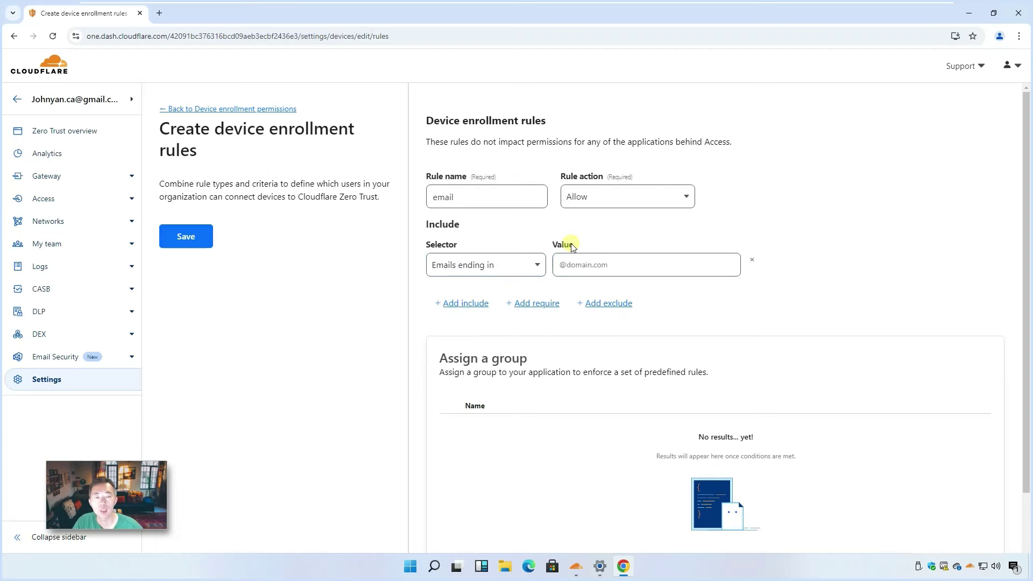
click(596, 264)
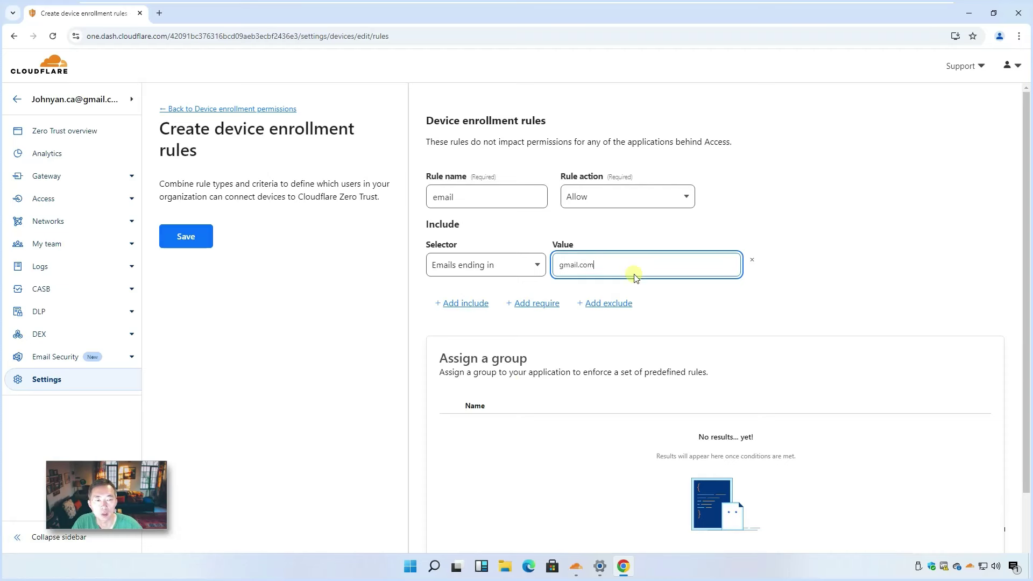
click(194, 241)
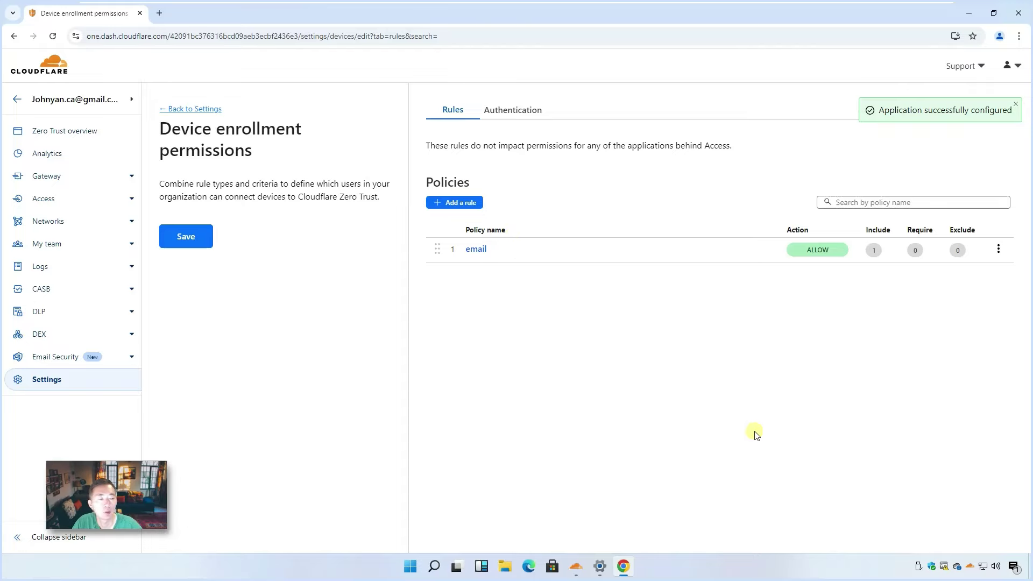
- Open WARP Preferences and go to the Account page
click(971, 567)
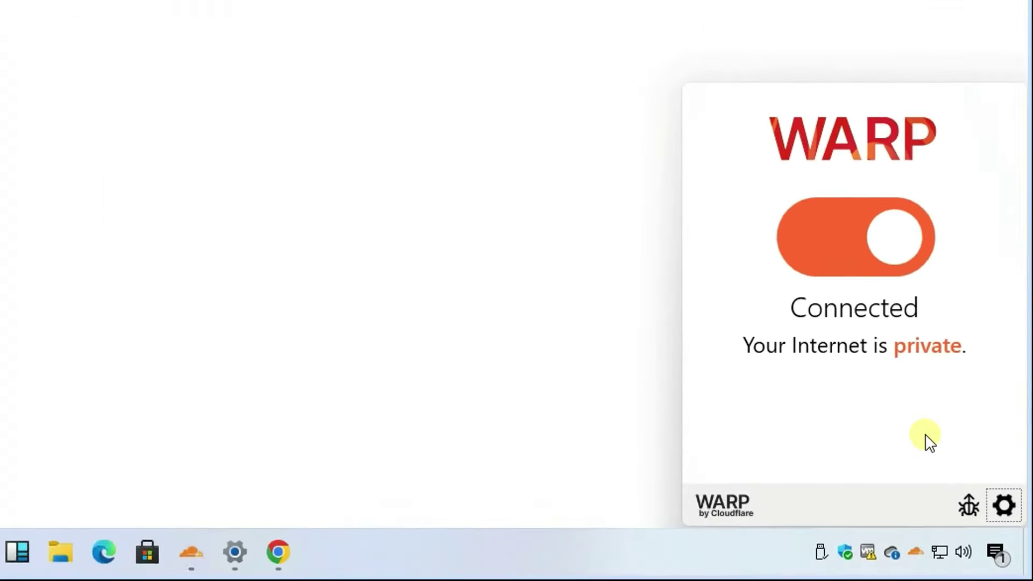
click(1016, 542)
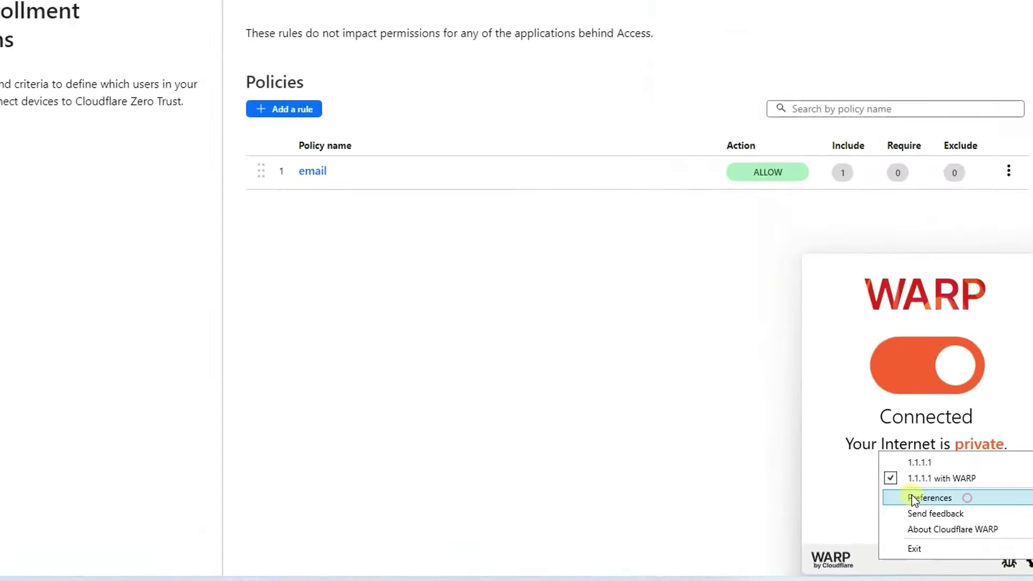
click(857, 418)
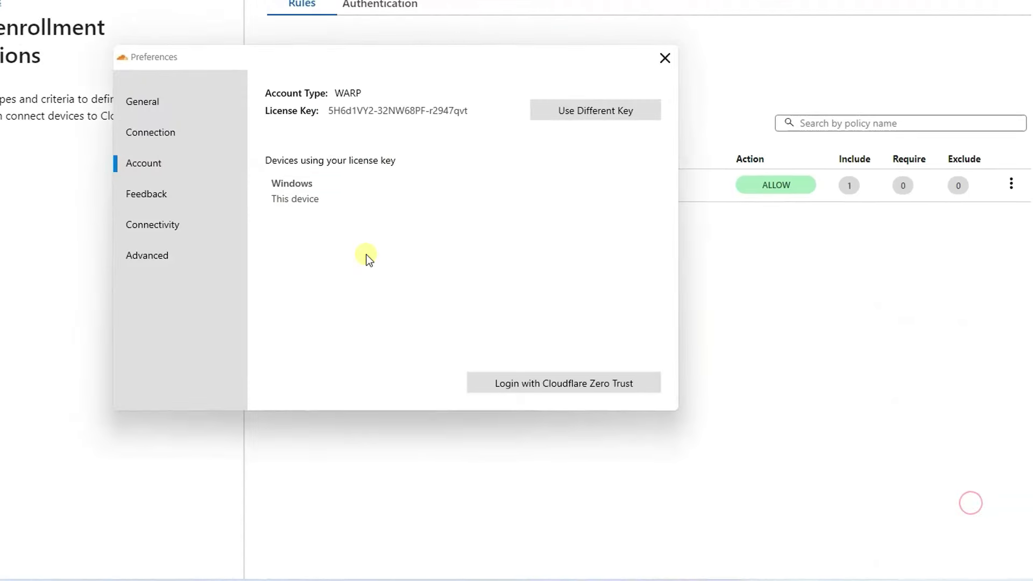
click(154, 225)
click(169, 173)
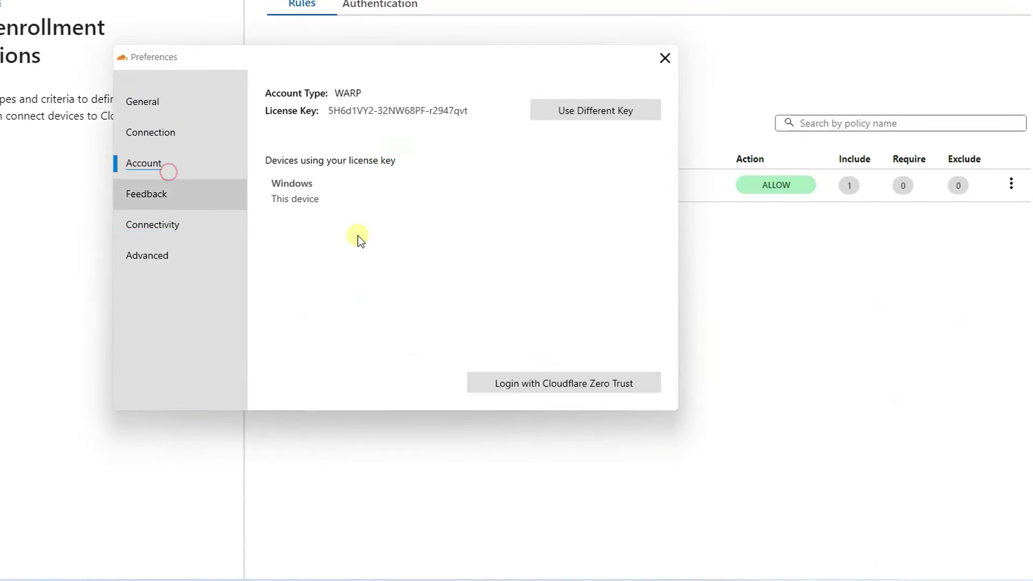
- Start the Zero Trust login, accept the introduction and privacy terms, and submit team name 51sec
click(548, 387)
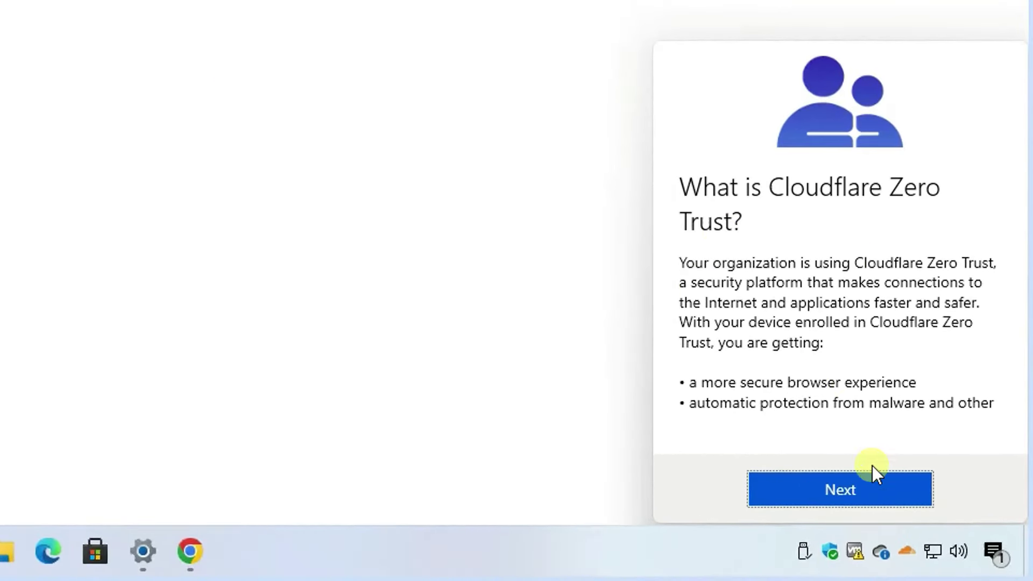
click(872, 490)
click(903, 491)
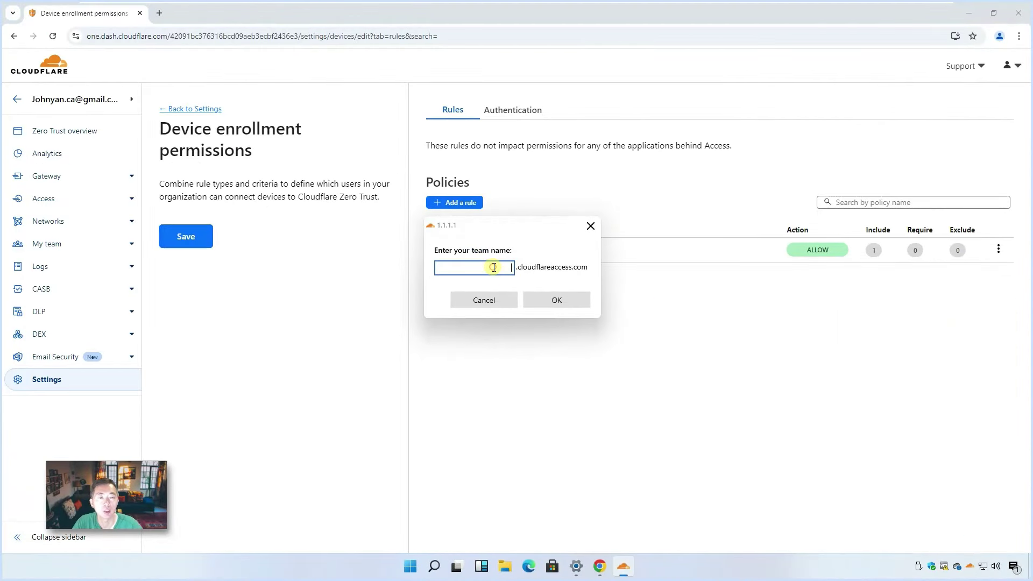
text(51sec)
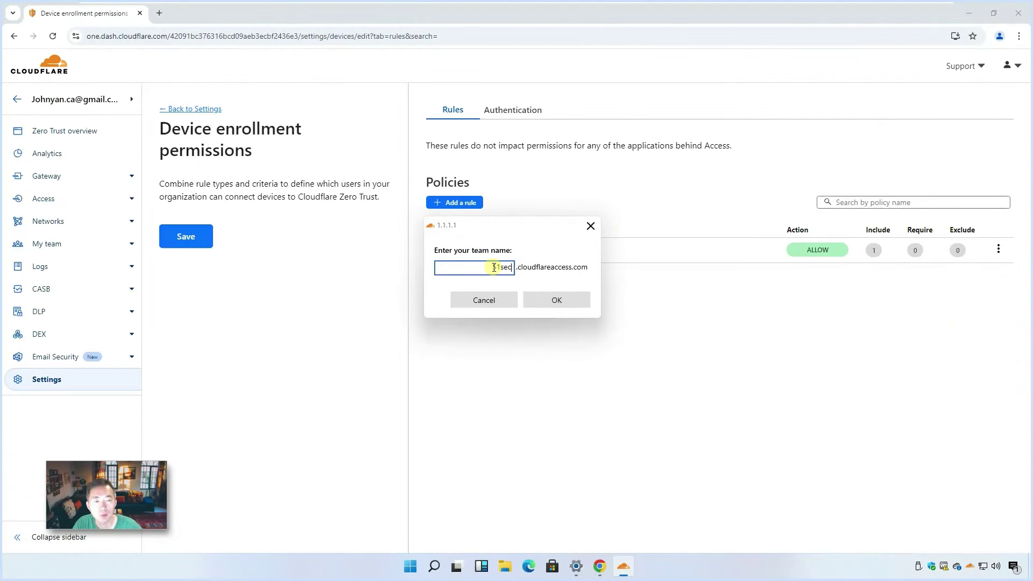
click(539, 298)
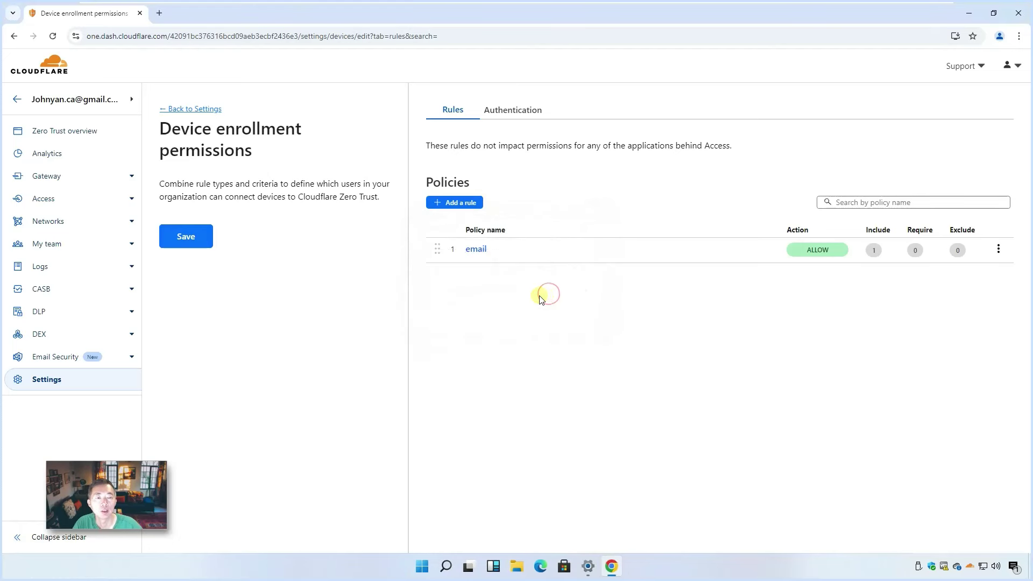
- Open the WARP login page in Chrome, enter the user's email, and sign in with the emailed code
click(500, 257)
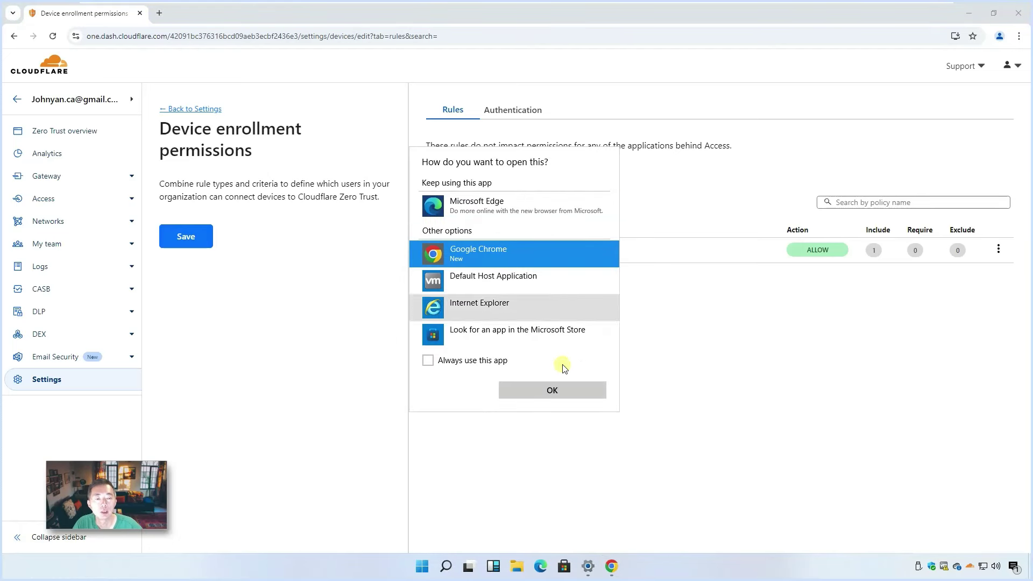
click(562, 390)
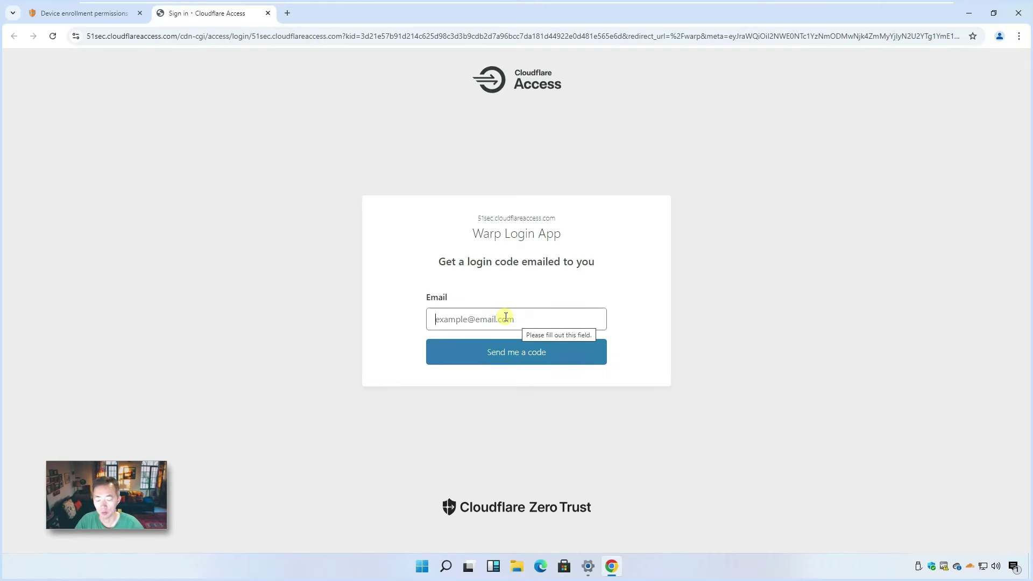
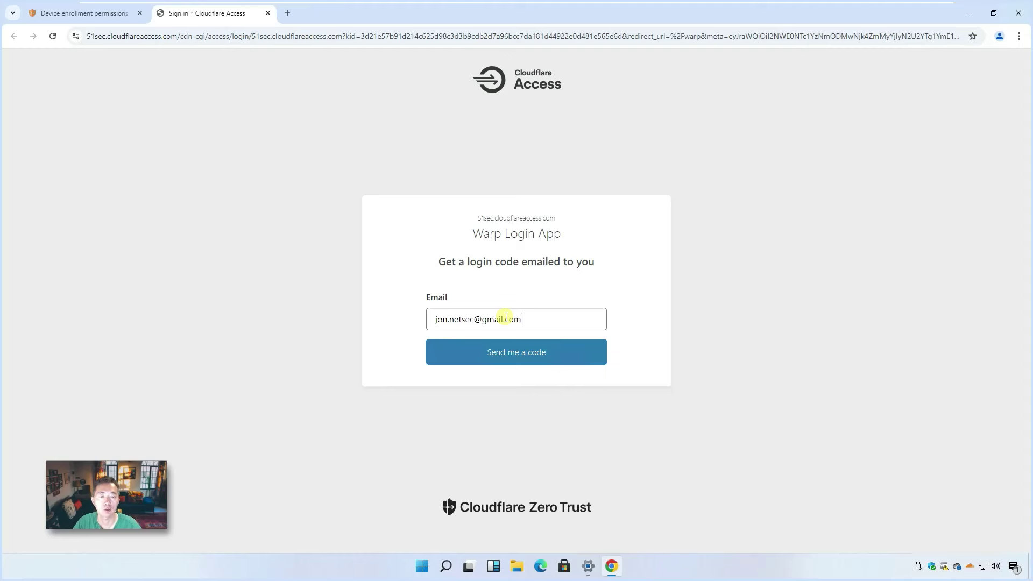
click(515, 354)
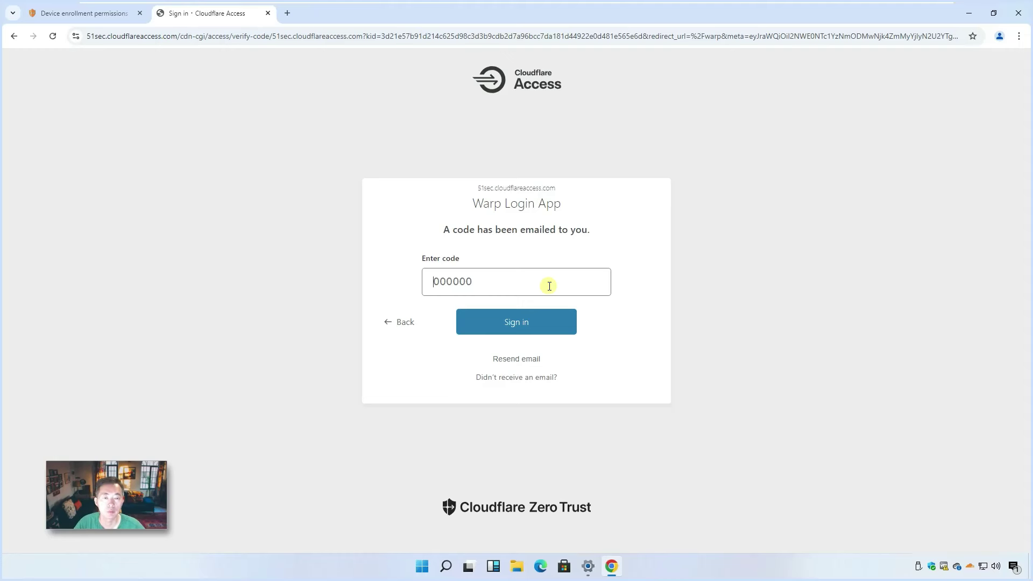
click(508, 283)
key(ctrl+v)
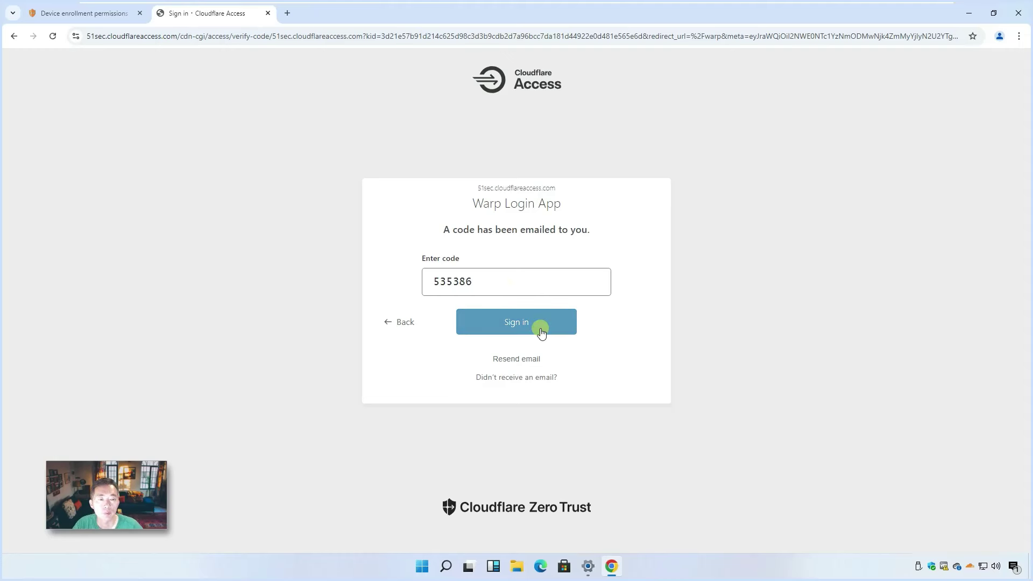
click(518, 325)
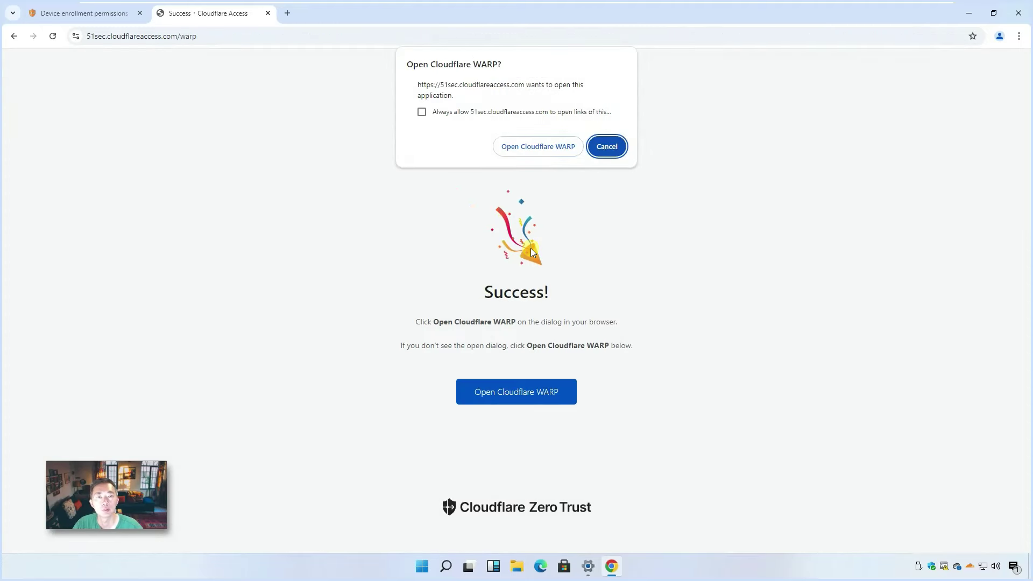
- Always allow the site to open WARP, hand the sign-in to the app, and open WARP Preferences
click(422, 112)
click(504, 146)
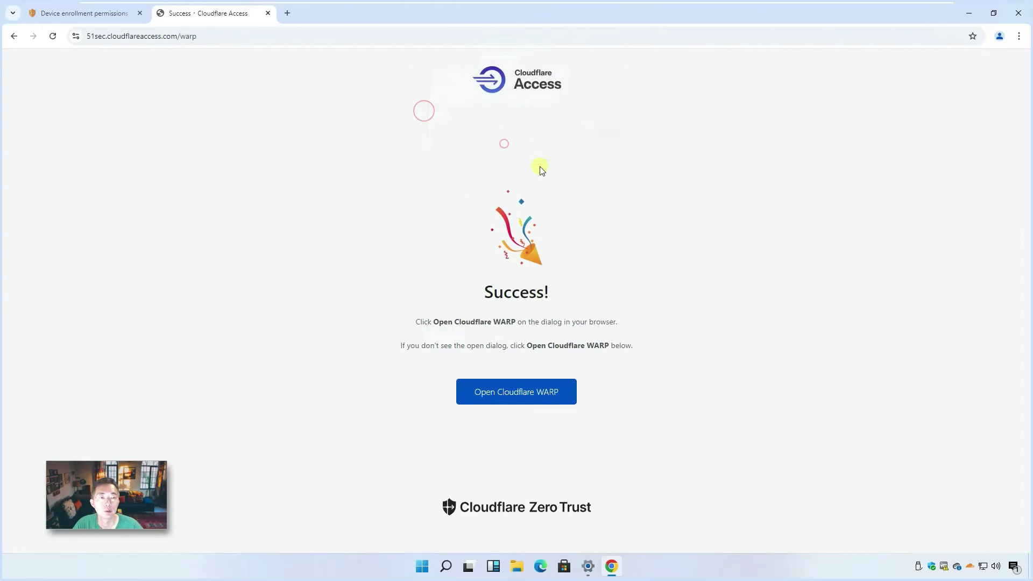
click(970, 566)
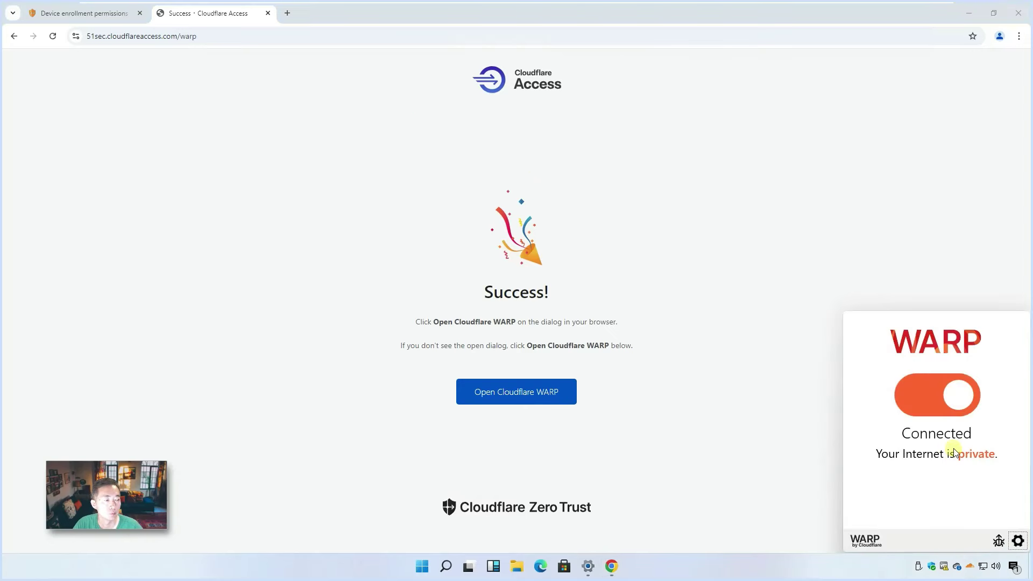
click(1019, 540)
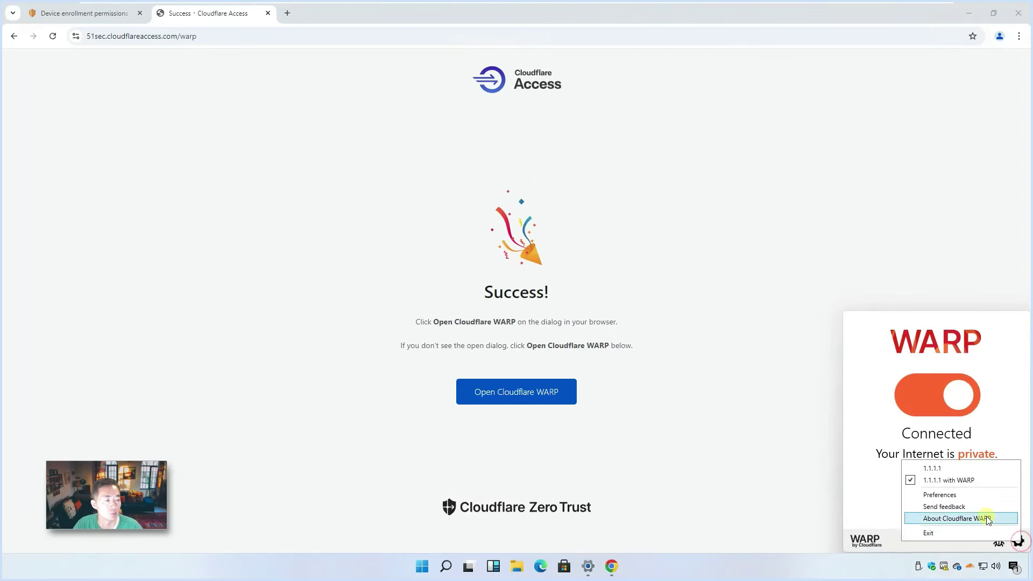
click(973, 498)
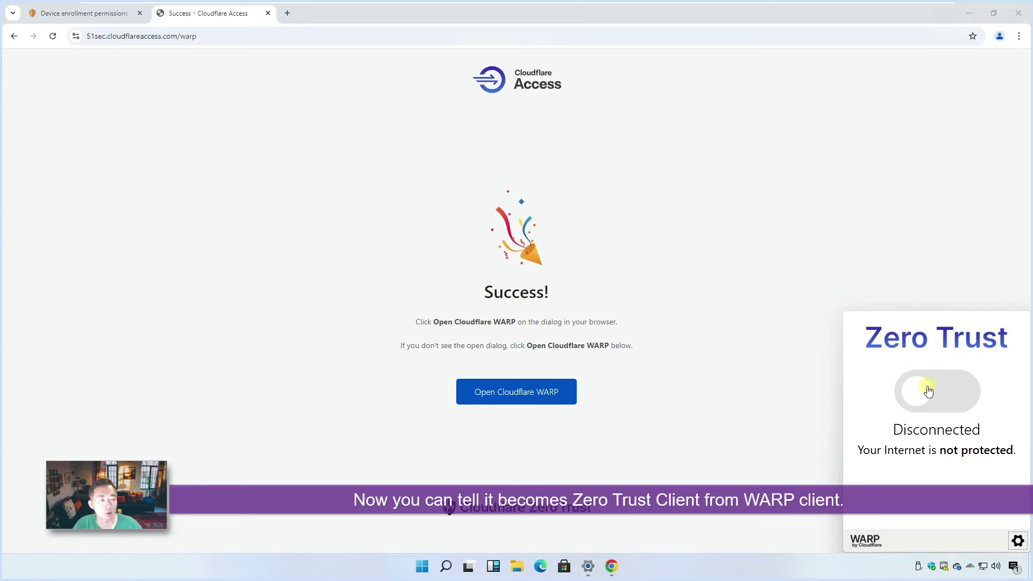
- Turn the Zero Trust connection on and reopen Preferences to view connectivity details
click(962, 394)
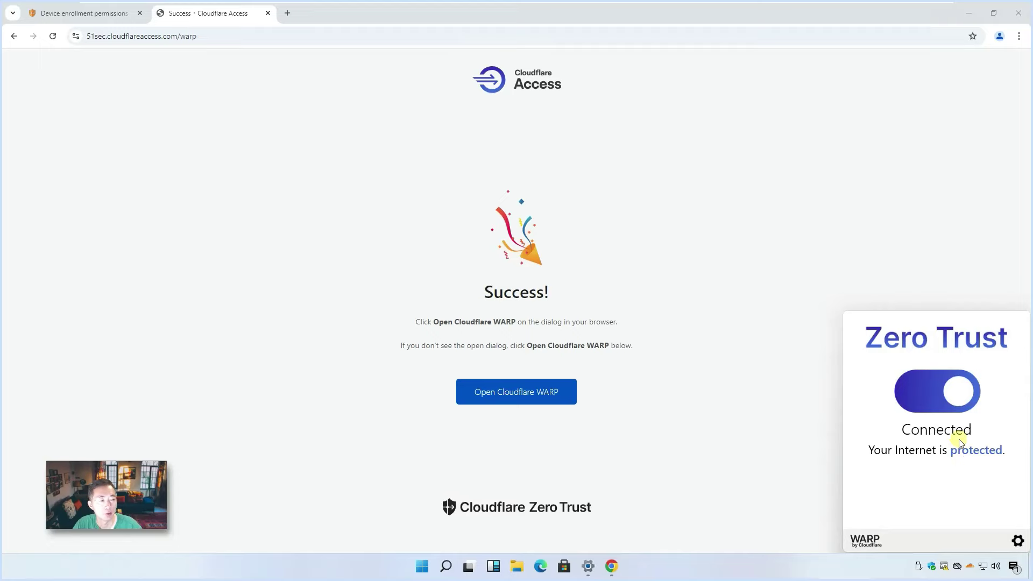
click(1018, 539)
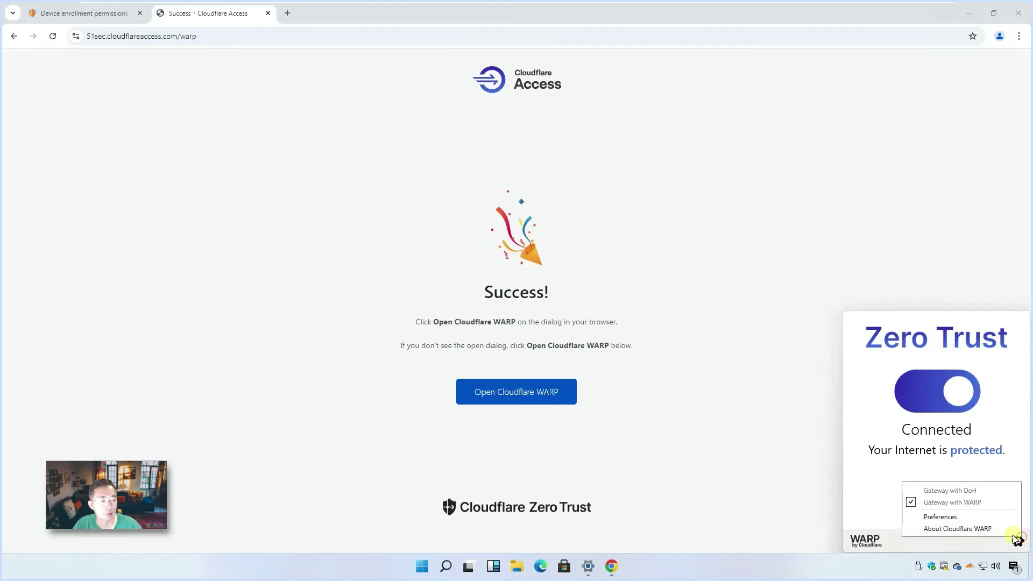
click(977, 516)
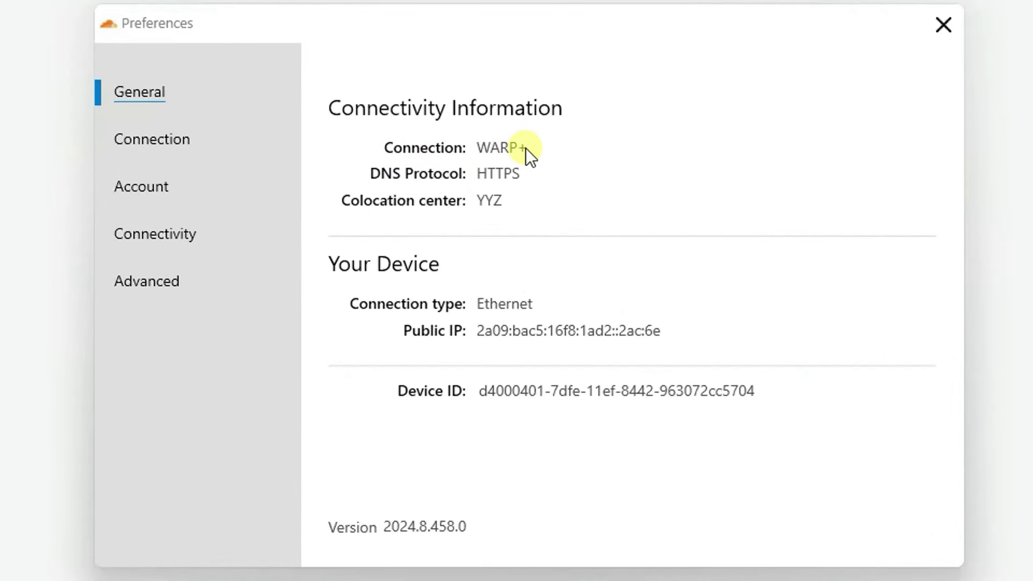
click(260, 149)
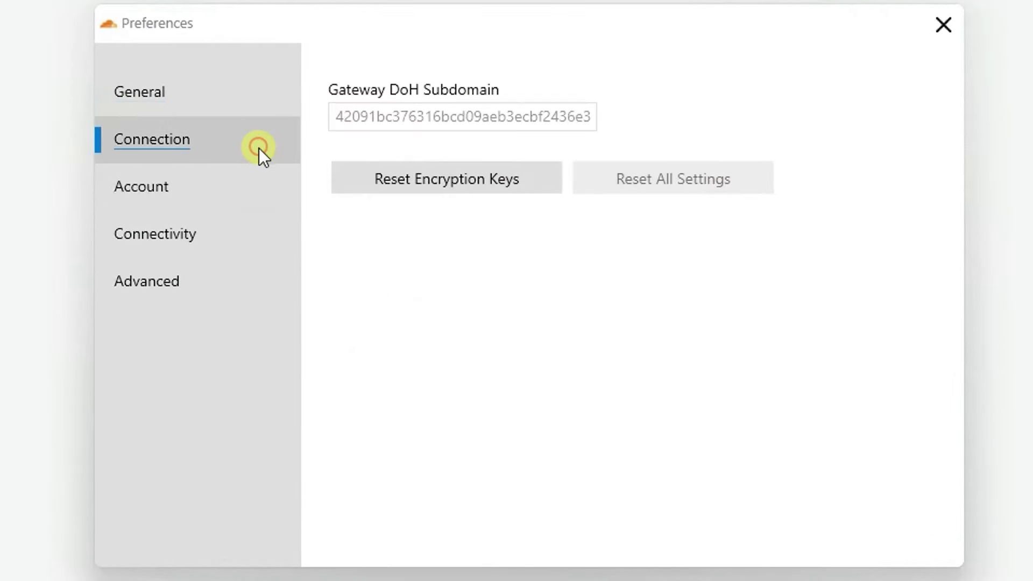
click(228, 190)
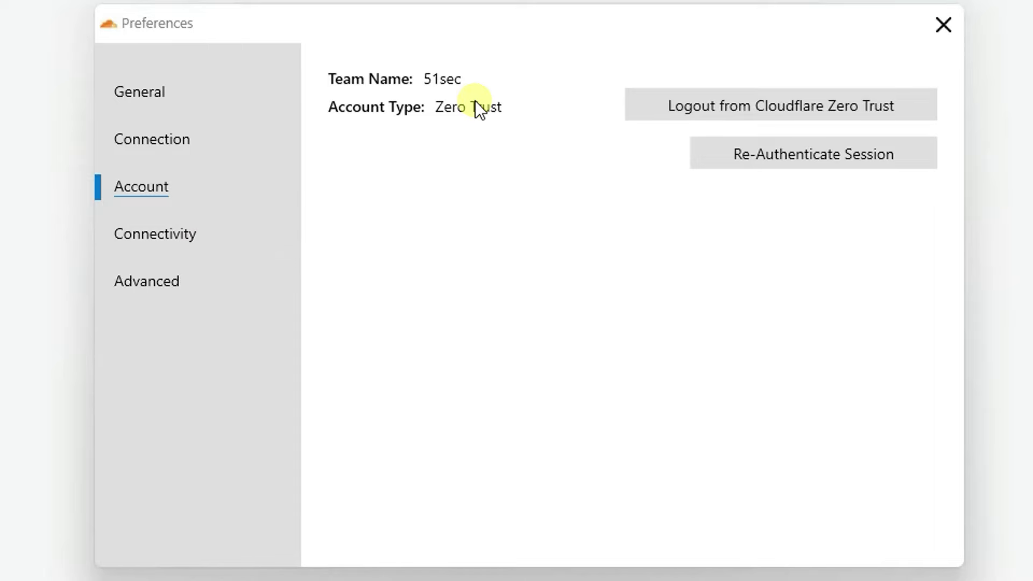
click(201, 233)
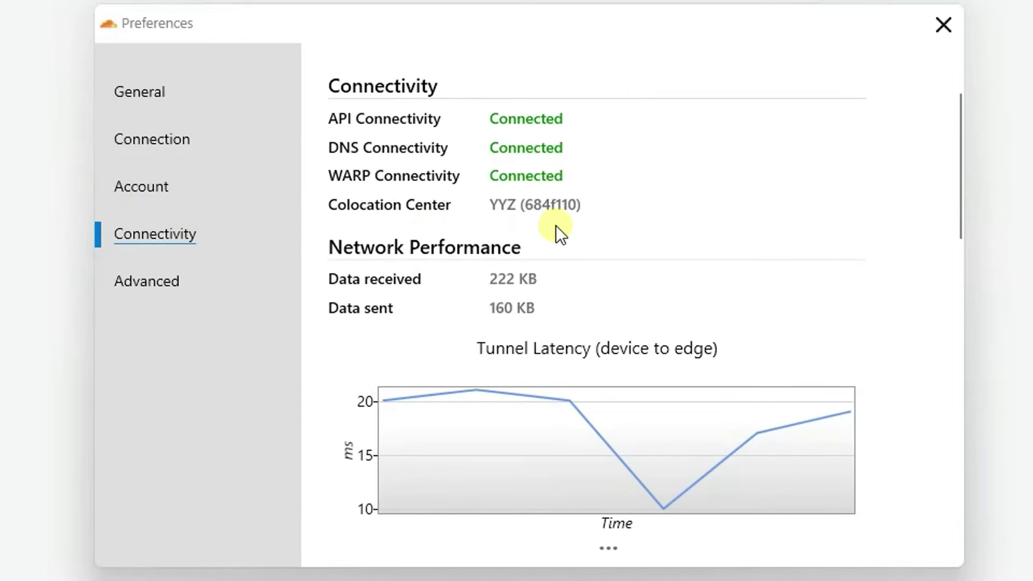
click(234, 296)
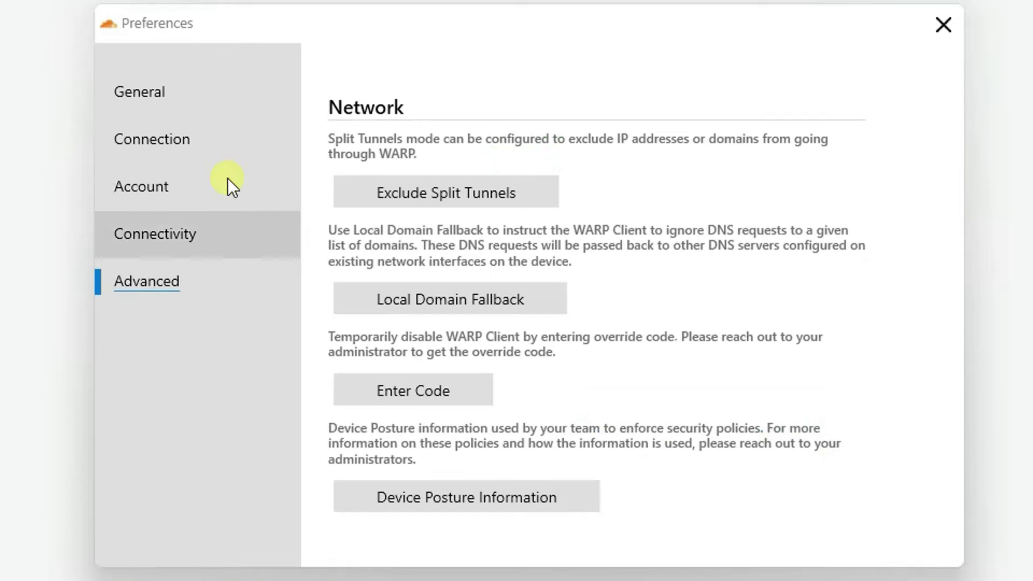
click(212, 102)
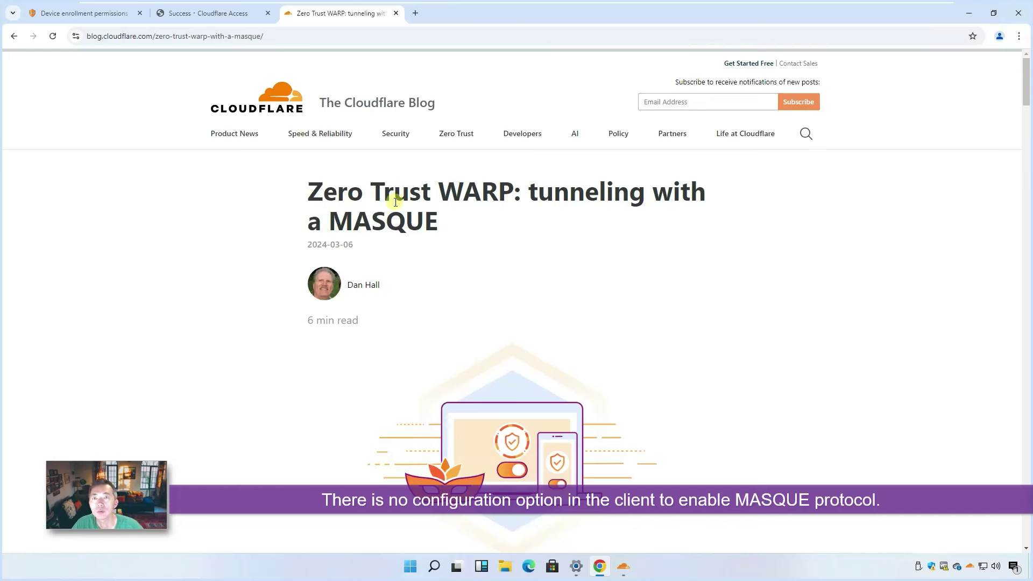
- Navigate to Settings > WARP Client and open the Default device profile
click(103, 15)
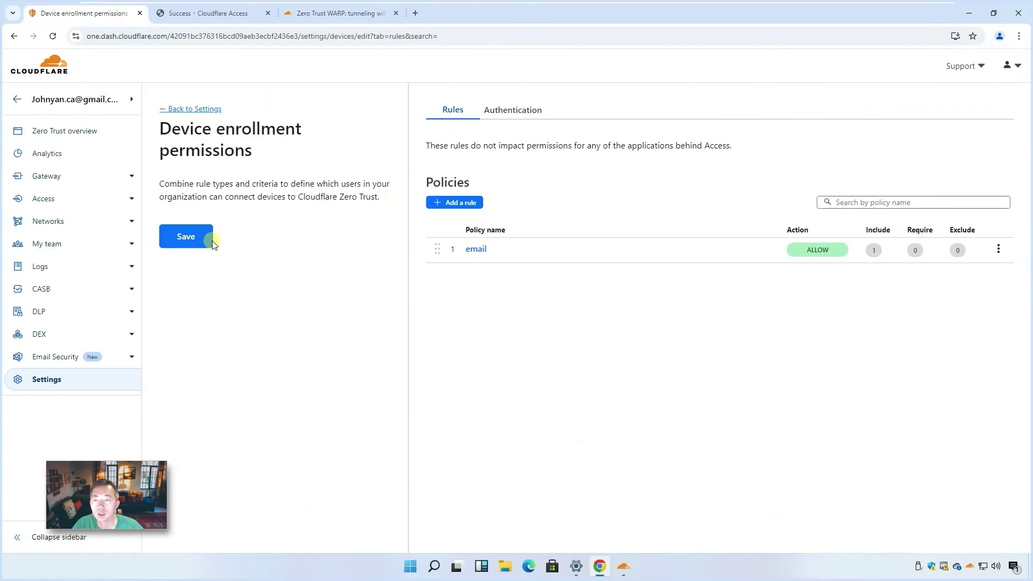
click(45, 382)
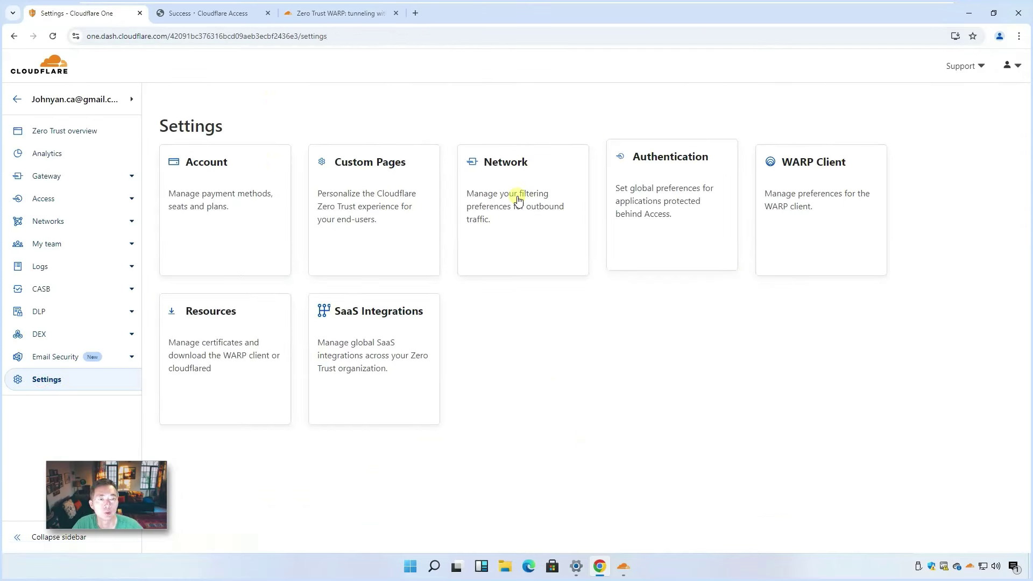
click(816, 219)
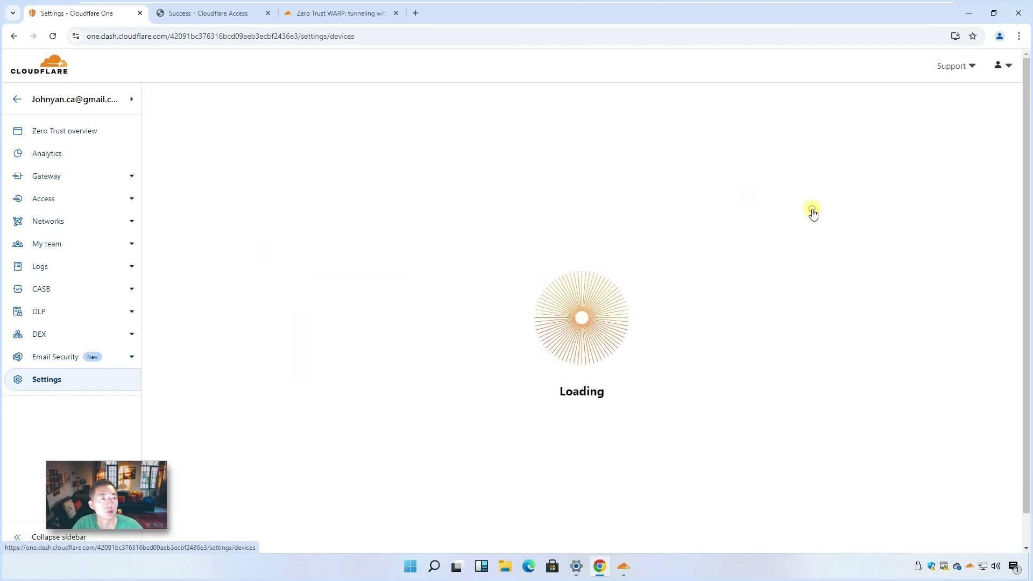
scroll(440, 311, down, 2)
scroll(440, 311, down, 1)
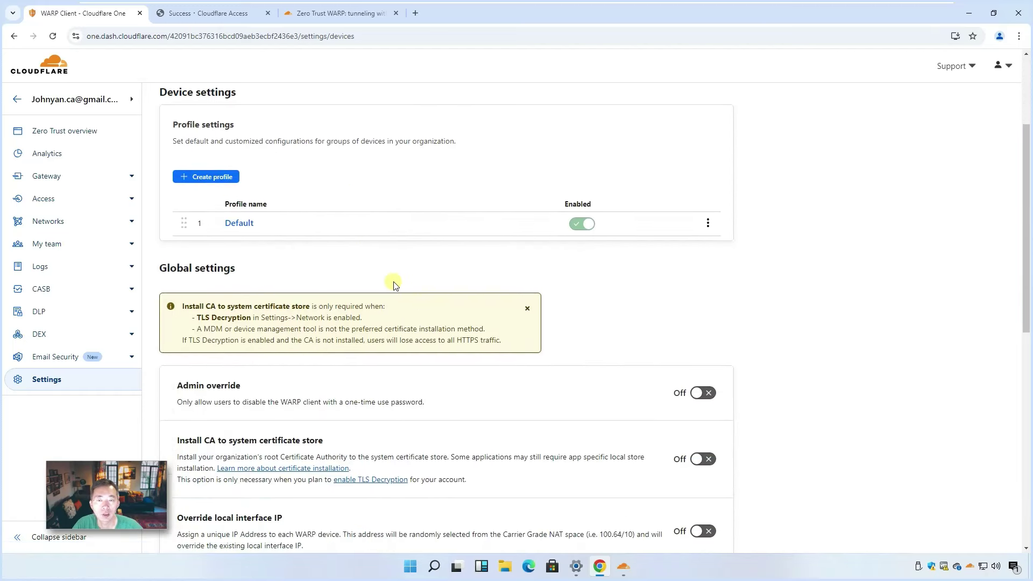
click(239, 224)
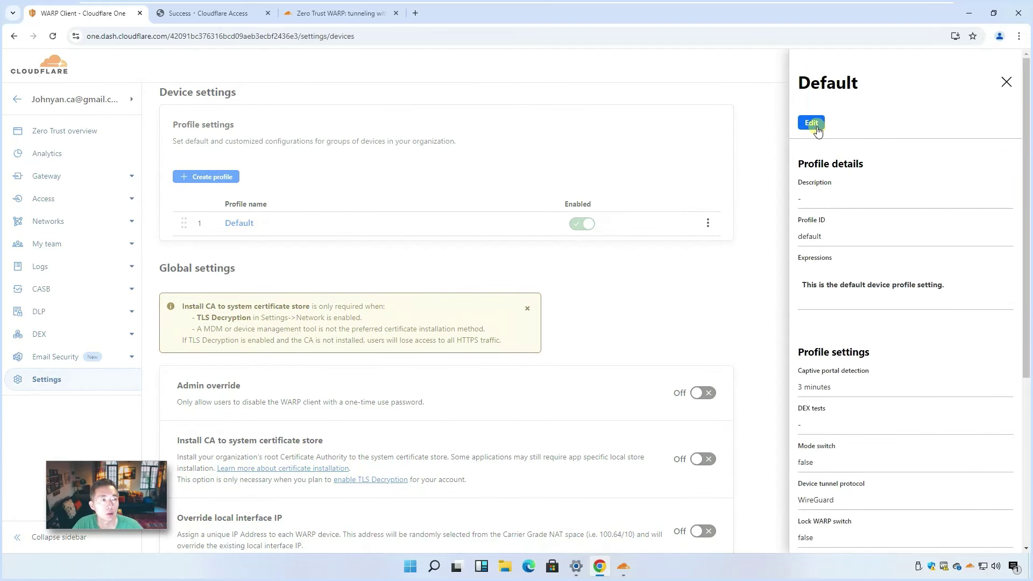
- Switch the tunnel protocol from WireGuard to MASQUE, confirm the change, and save the profile
click(812, 122)
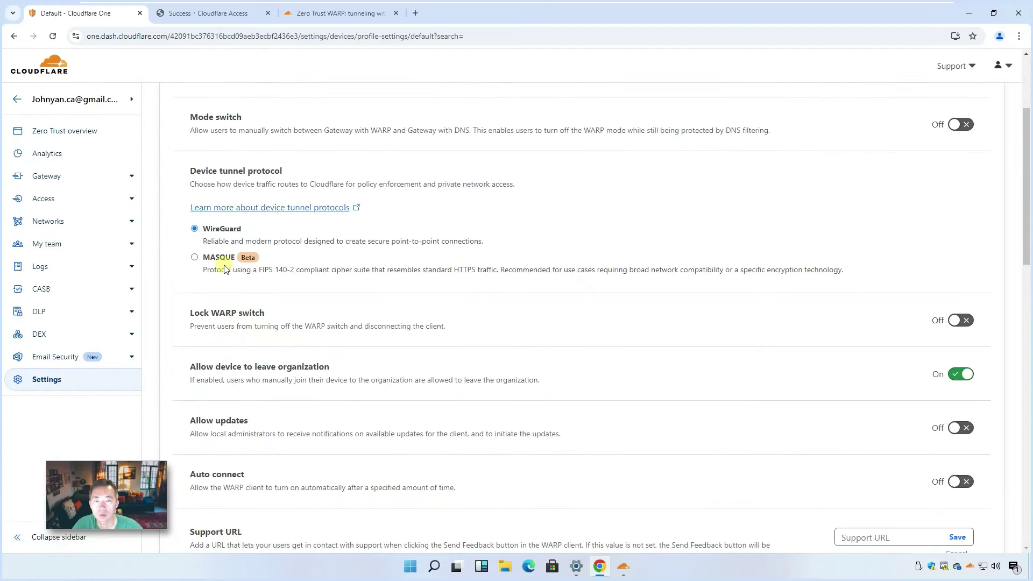
click(195, 257)
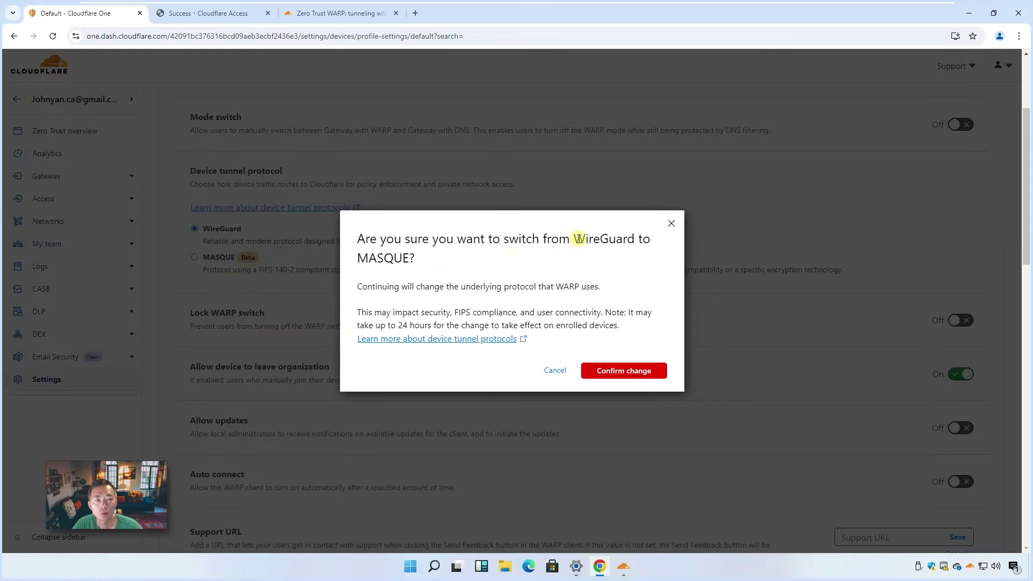
drag(573, 233, 639, 238)
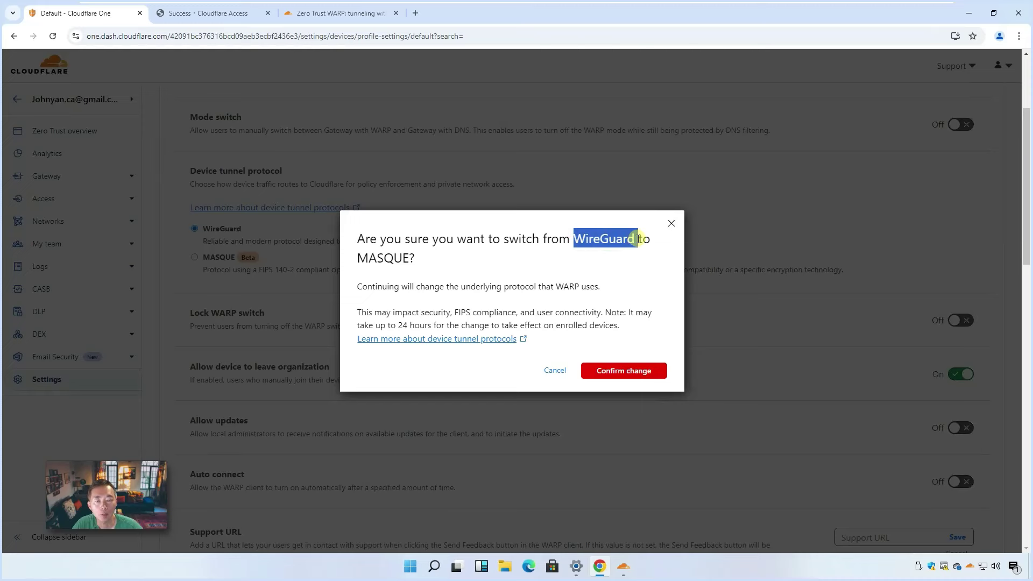
click(627, 368)
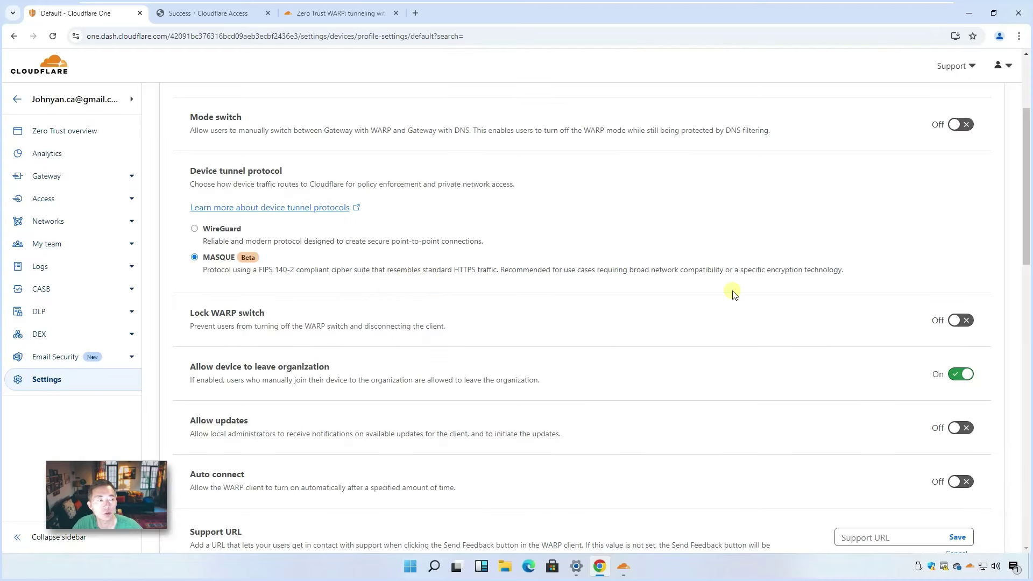
scroll(732, 293, down, 15)
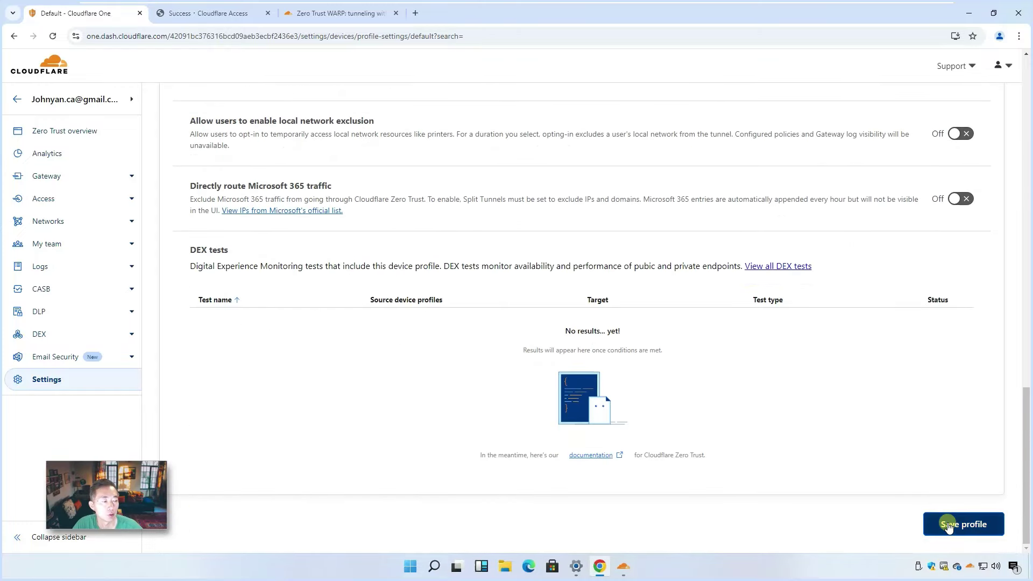
click(948, 526)
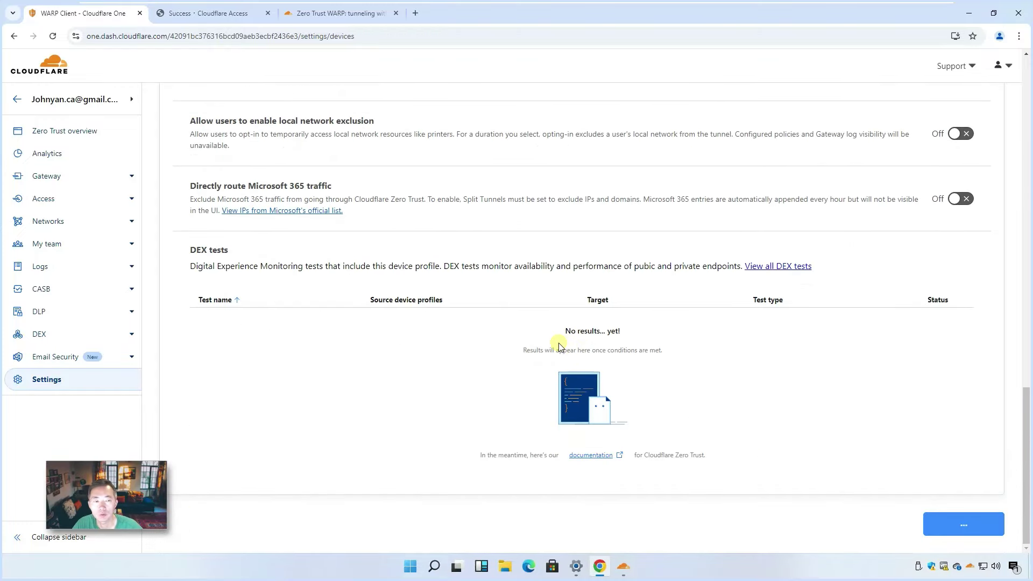
- Disconnect and reconnect the WARP client so it fetches the updated Default profile
click(969, 565)
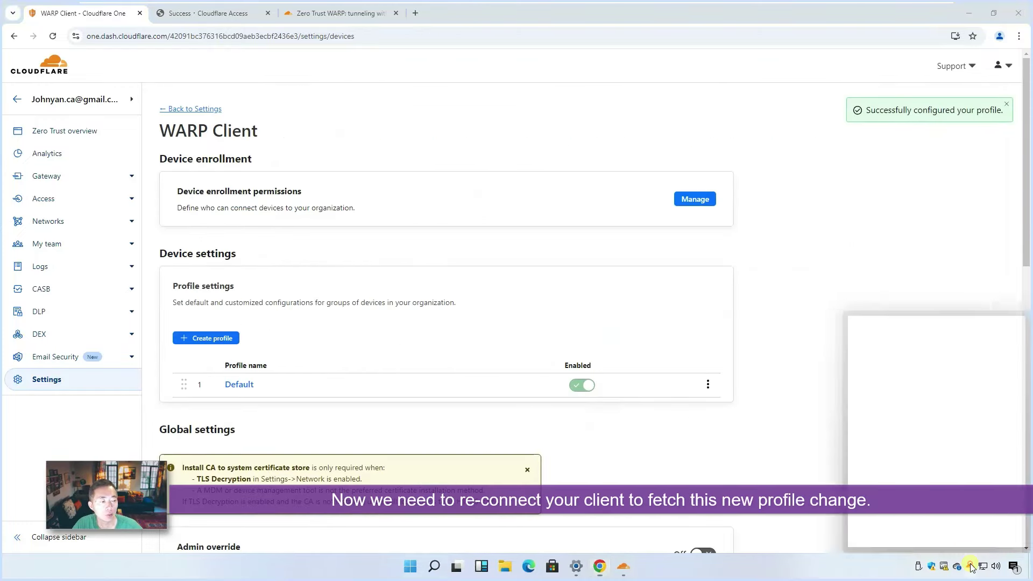
click(925, 392)
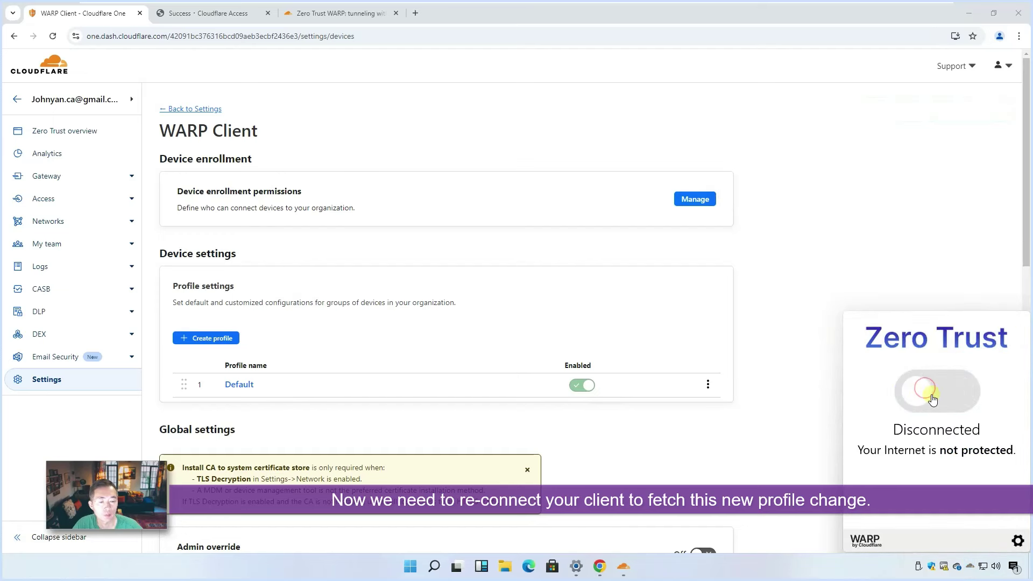
click(950, 396)
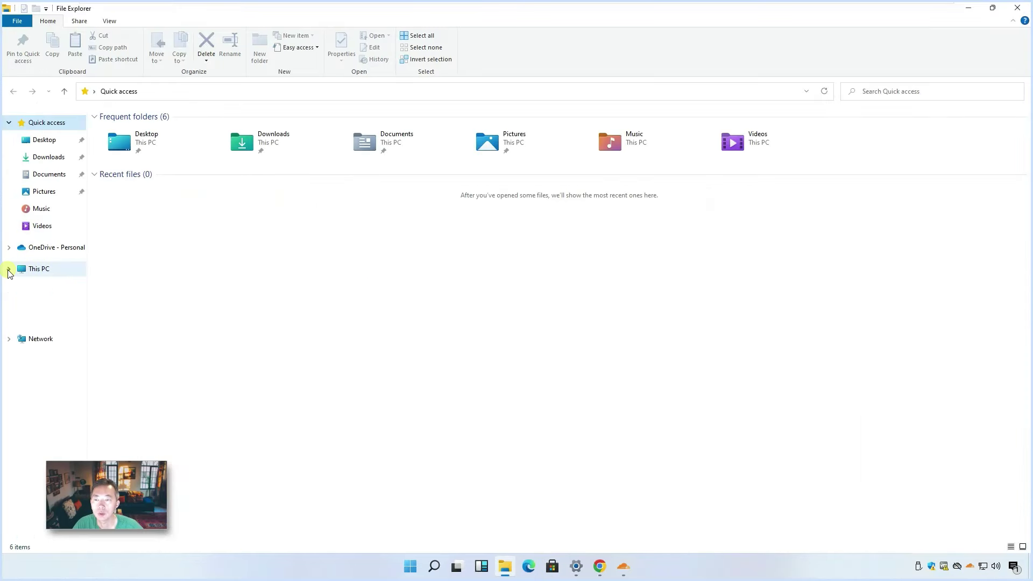
- Navigate This PC > Local Disk (C:) > Program Files > Cloudflare > Cloudflare WARP
click(9, 269)
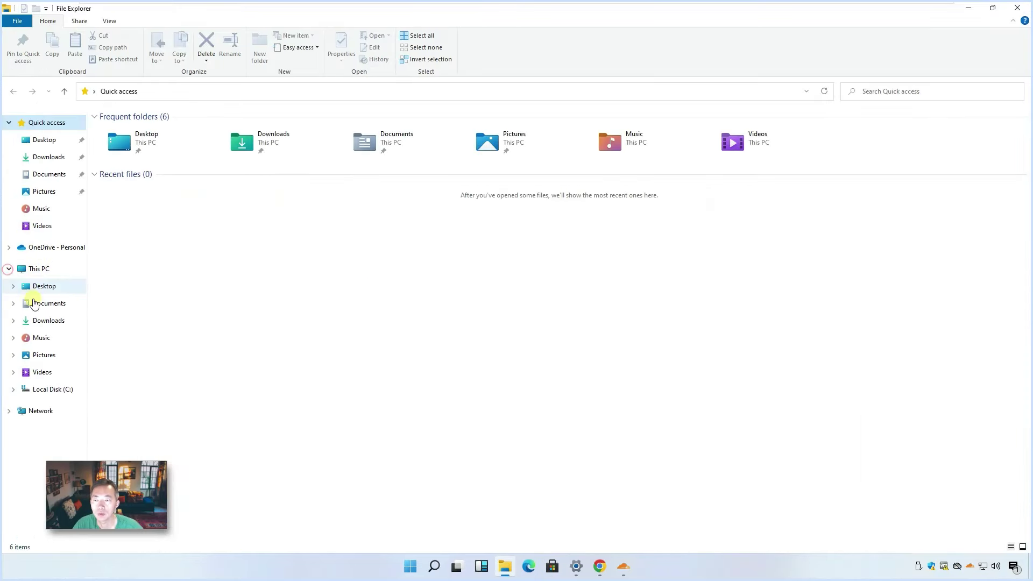
click(13, 389)
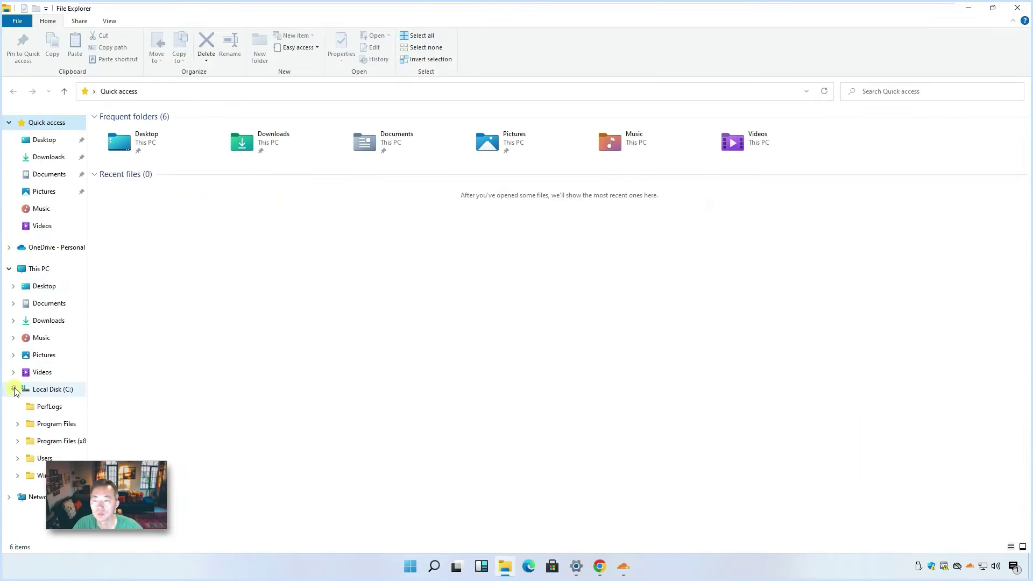
click(18, 424)
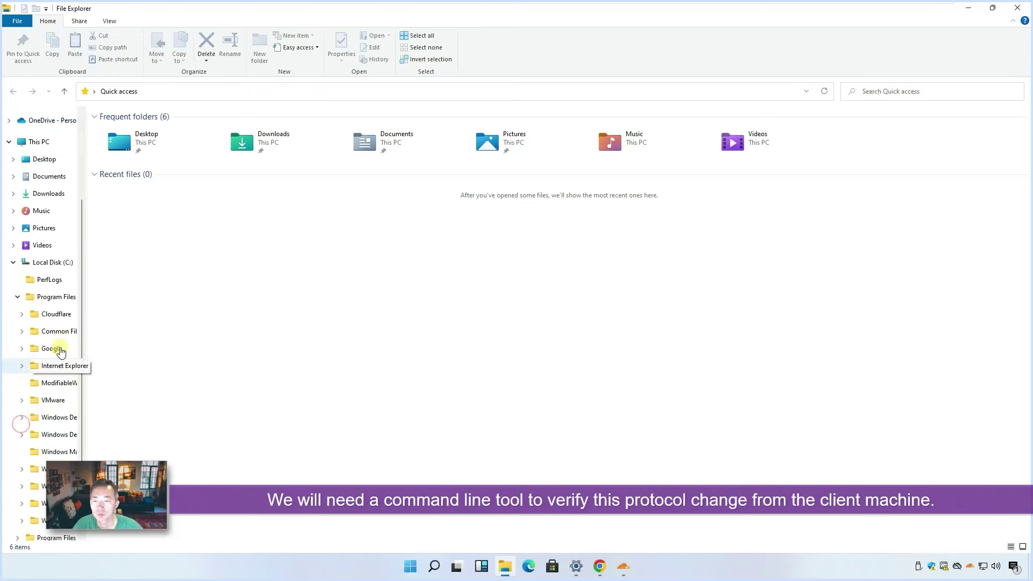
click(59, 314)
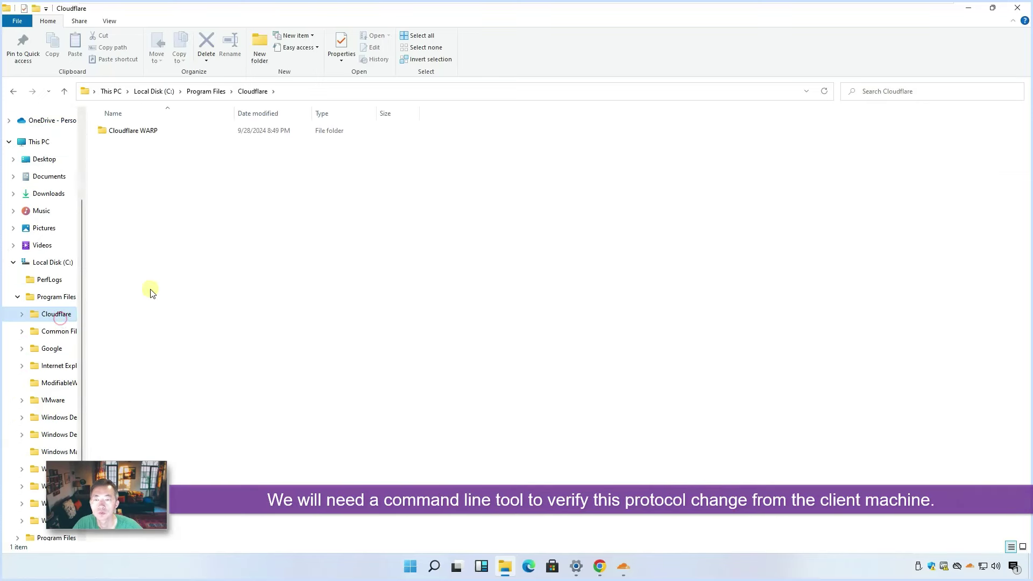
double_click(145, 131)
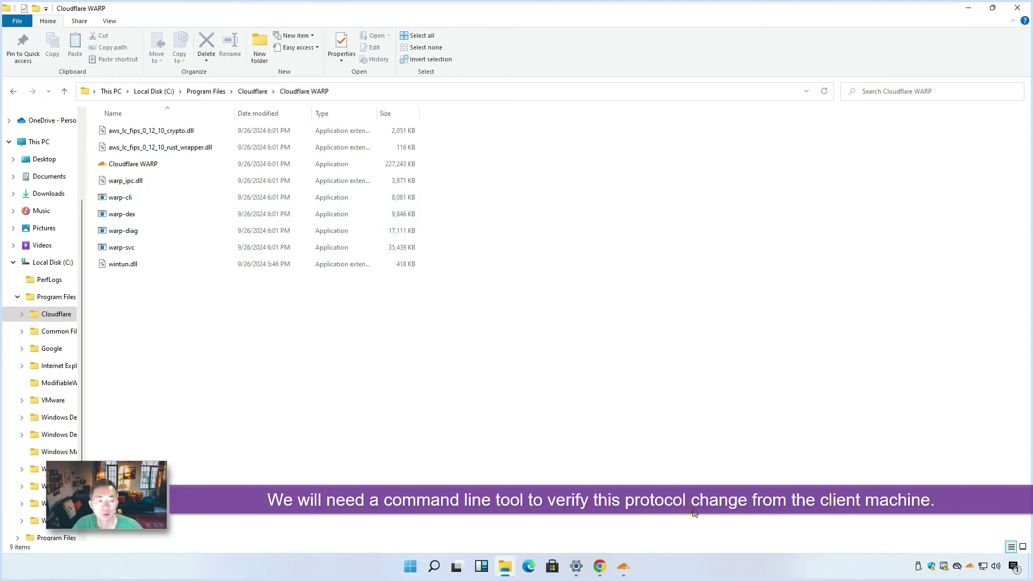
- Review the WARP preferences (connection, account, connectivity, advanced) and confirm the client is connected
click(624, 567)
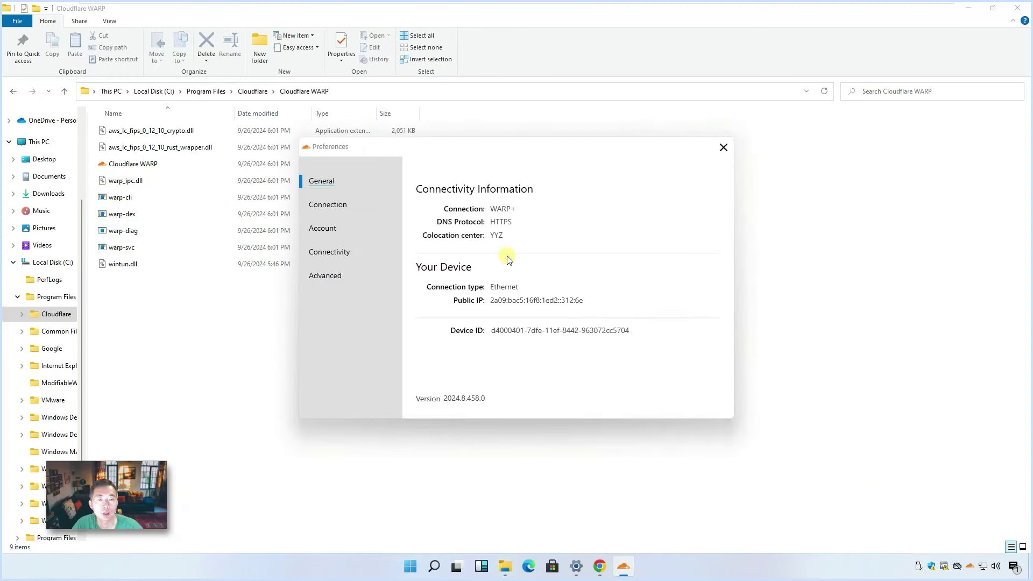
click(344, 200)
click(360, 236)
click(364, 258)
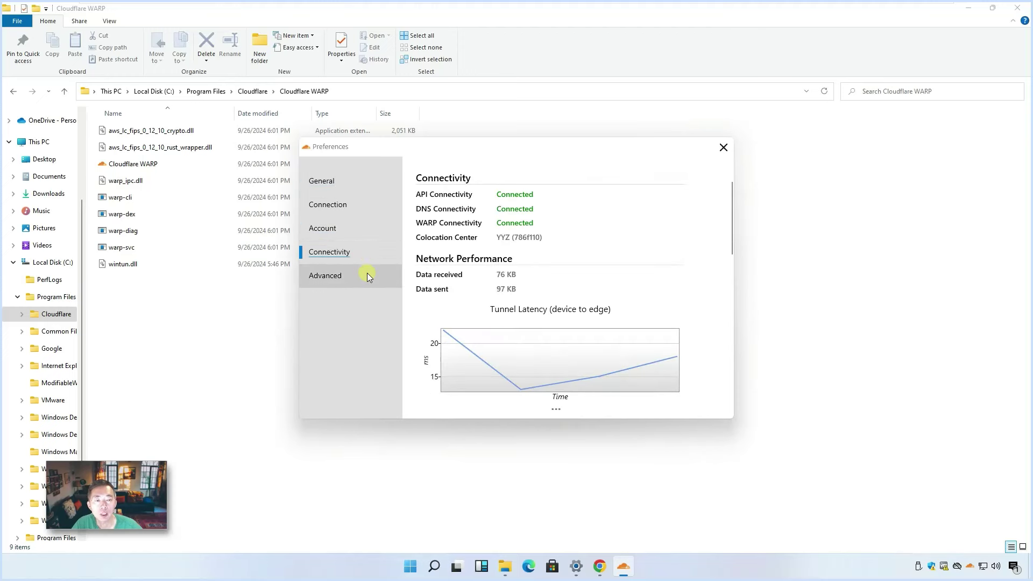
click(367, 275)
click(369, 243)
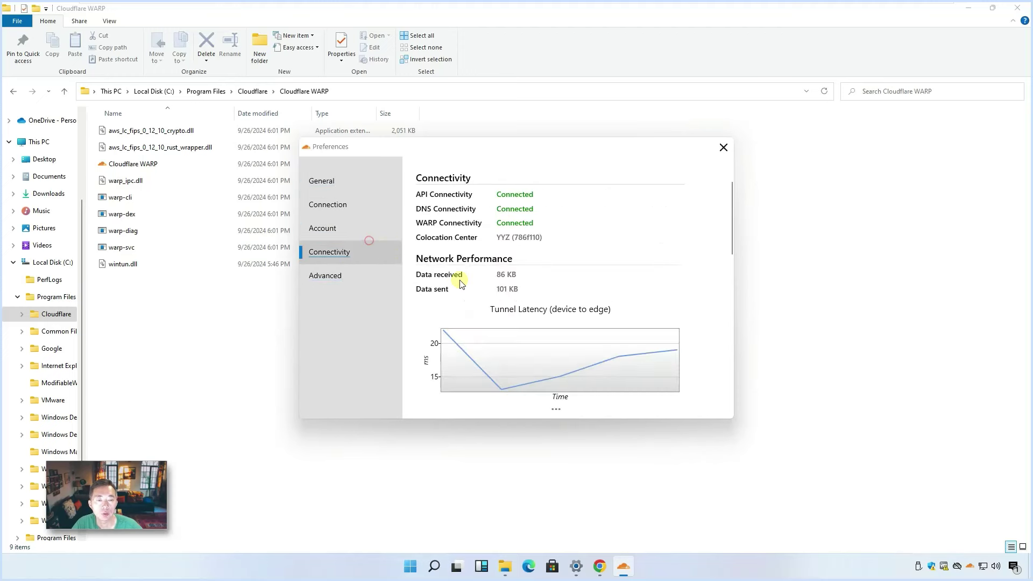
click(969, 566)
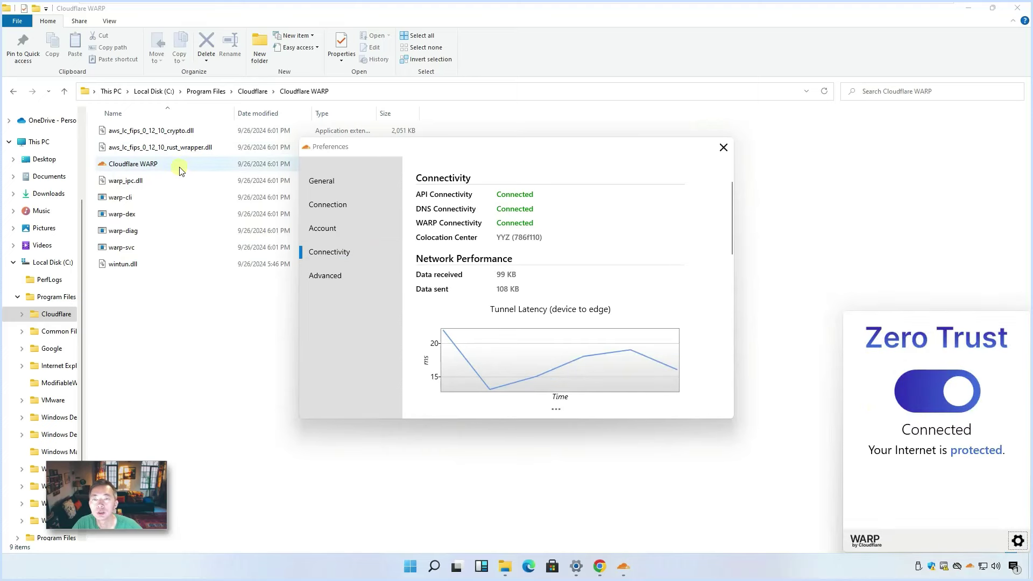
click(354, 96)
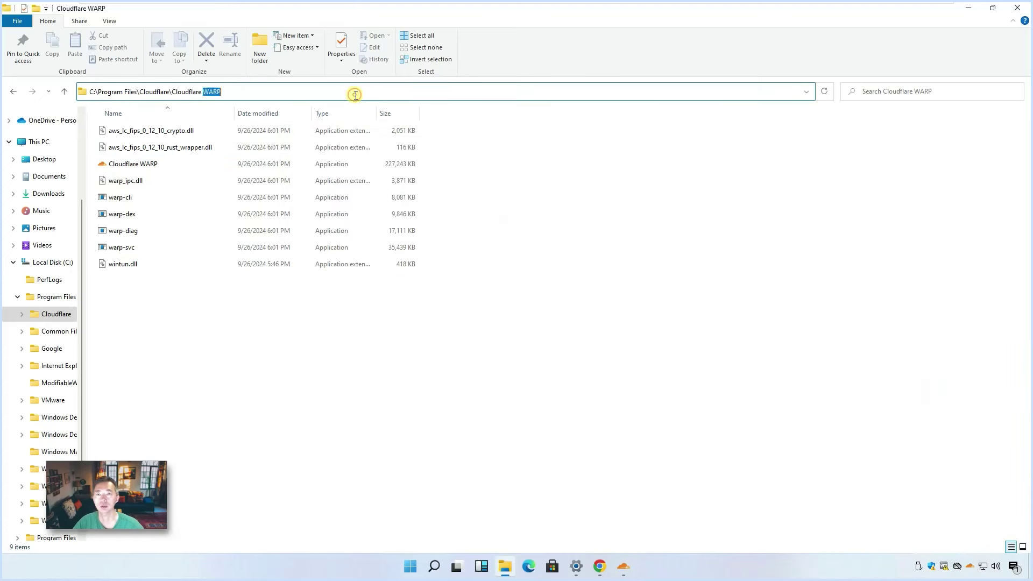
- Open a Command Prompt in the WARP folder with cmd and run warp-cli --help
text(cmd)
key(Return)
drag(318, 97, 551, 172)
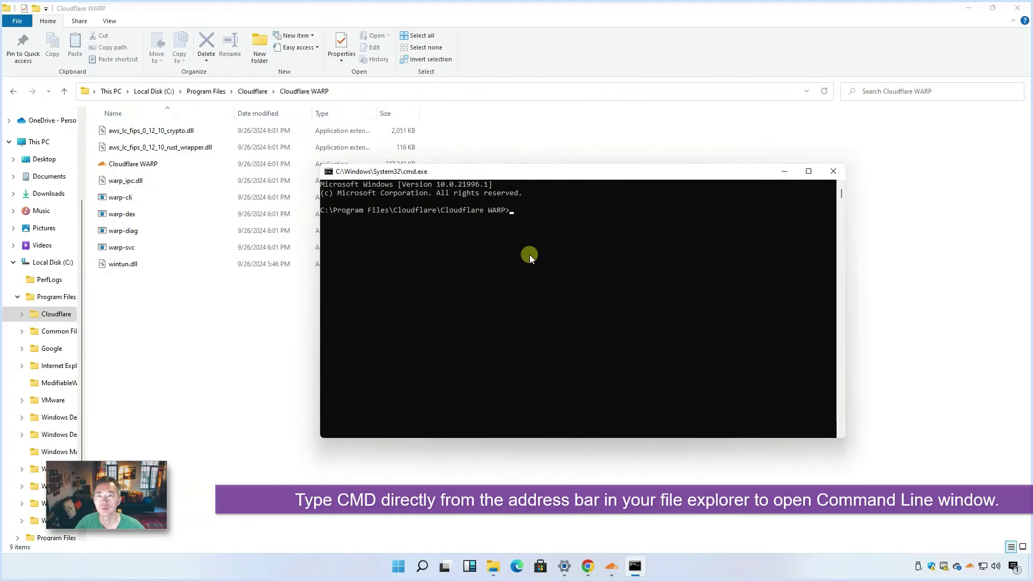
text(wap-cli --help)
key(Return)
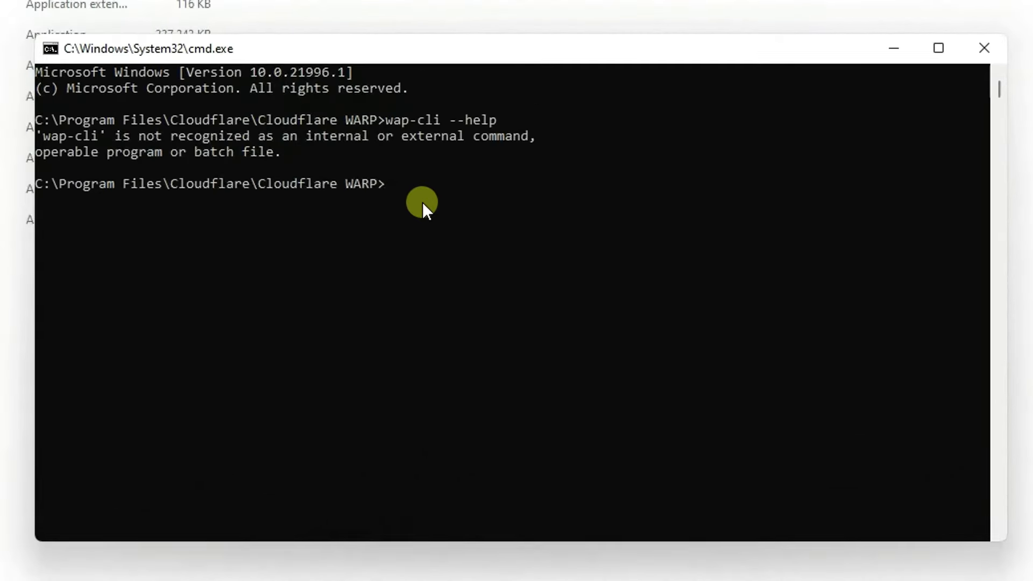
text(warp-cli --help)
key(Return)
scroll(425, 210, up, 20)
scroll(413, 277, up, 12)
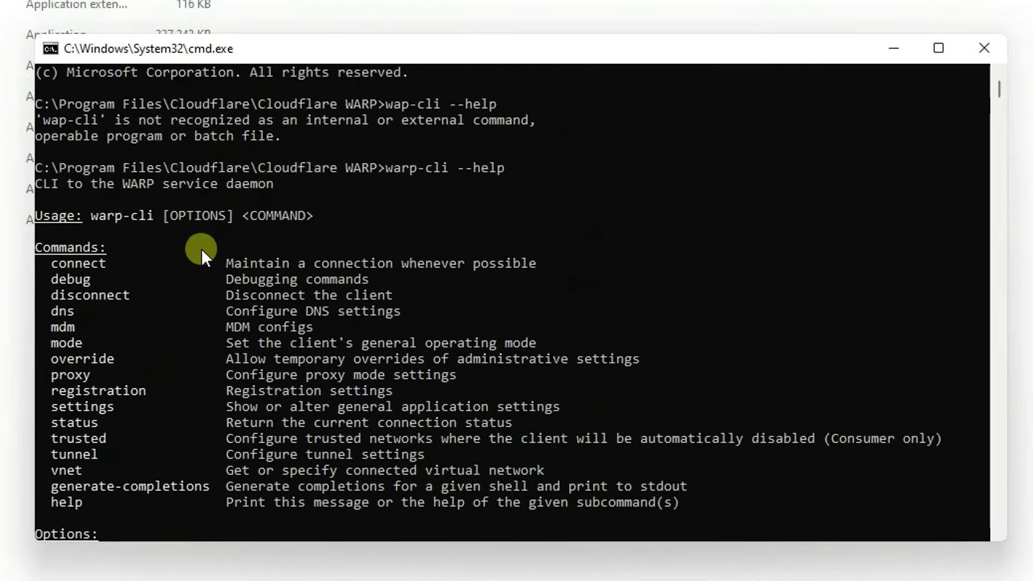
double_click(109, 404)
key(ctrl+c)
- Run warp-cli settings and highlight the 'WARP tunnel protocol: MASQUE' line
text(warp-cli)
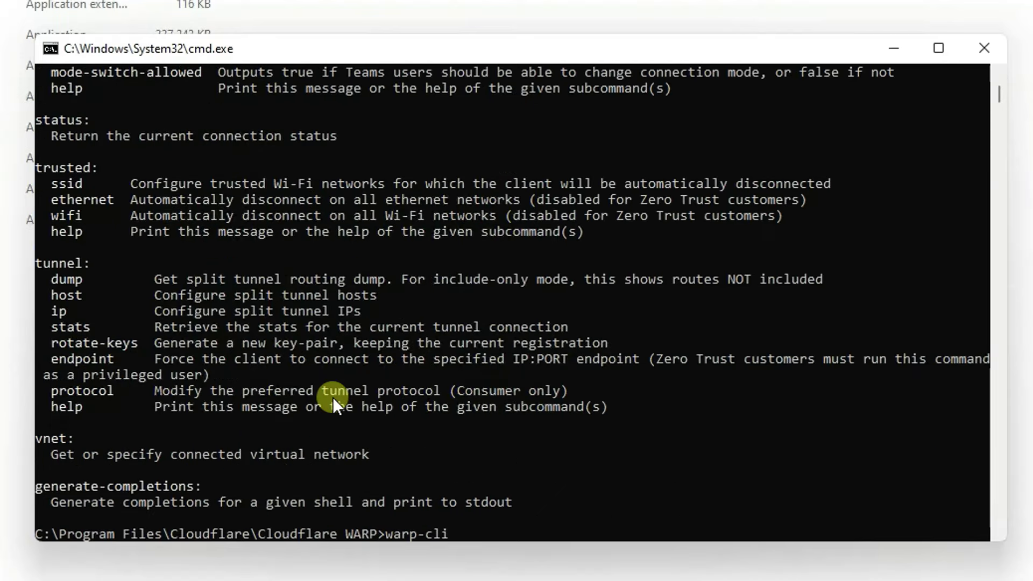
text( setting)
key(Return)
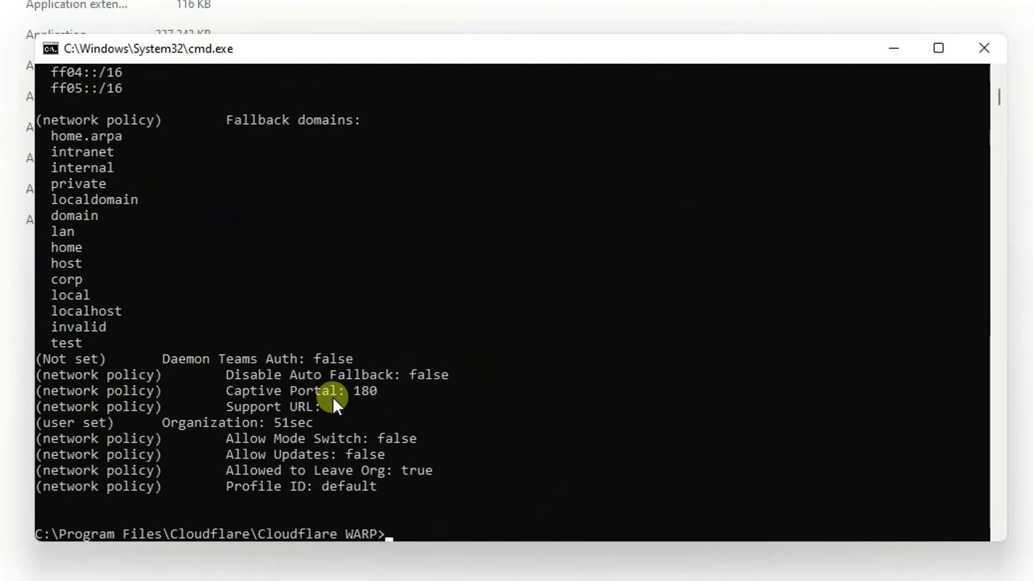
scroll(391, 397, up, 4)
scroll(391, 397, up, 13)
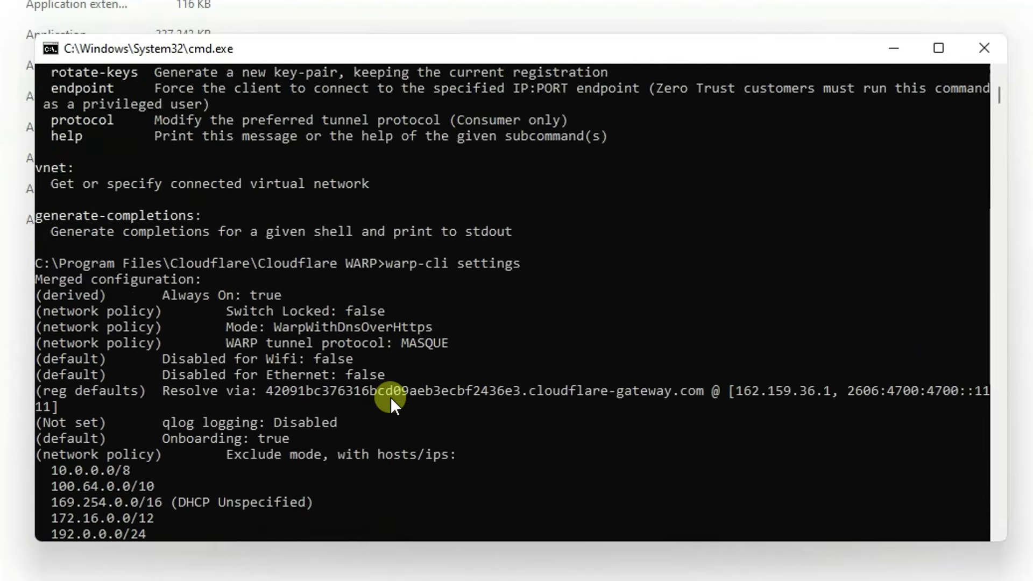
scroll(398, 404, down, 2)
scroll(358, 409, down, 1)
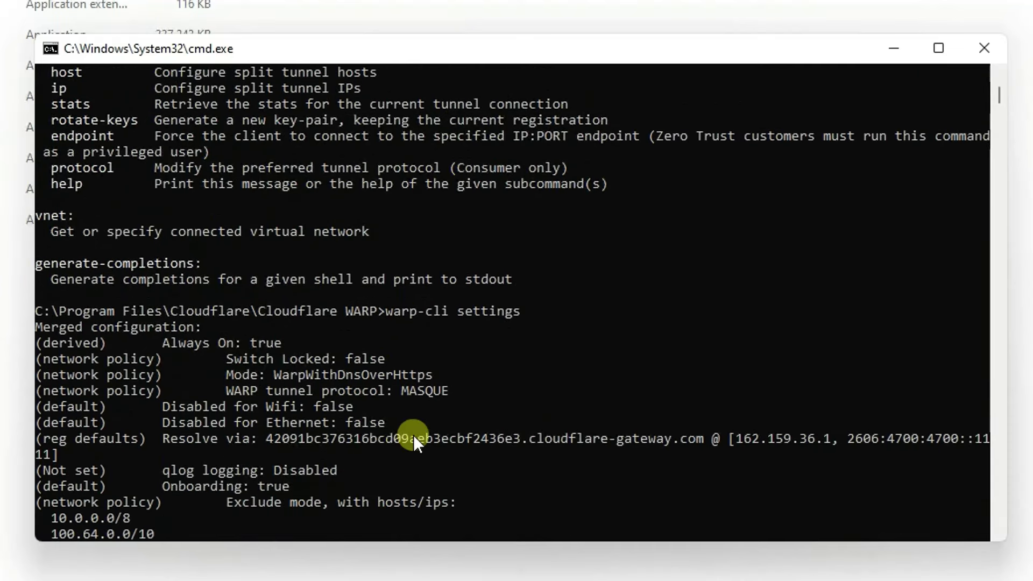
scroll(427, 347, down, 2)
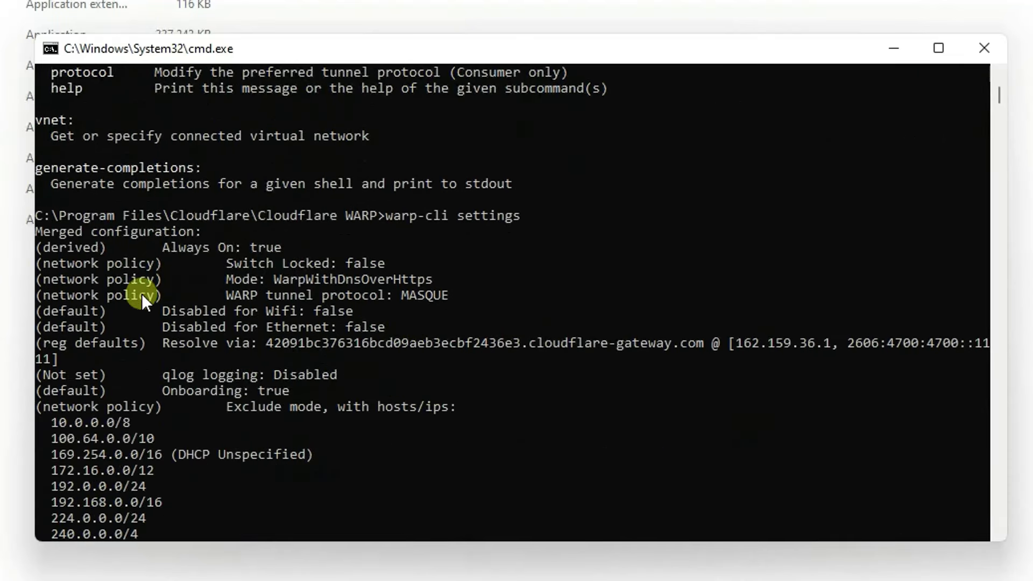
drag(38, 294, 434, 295)
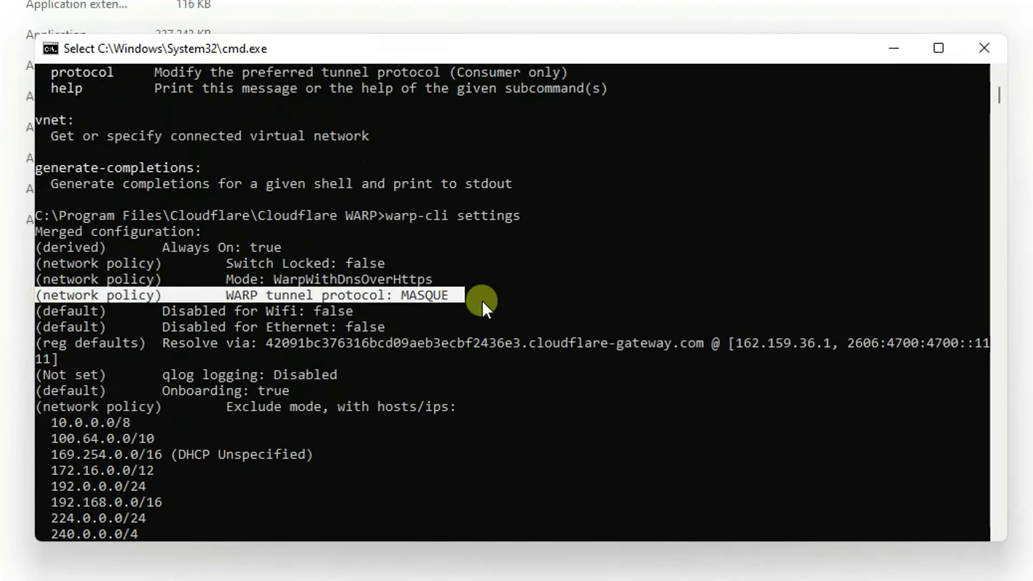
- Filter the settings output with | find "Protocol" to show the MASQUE line
key(Return)
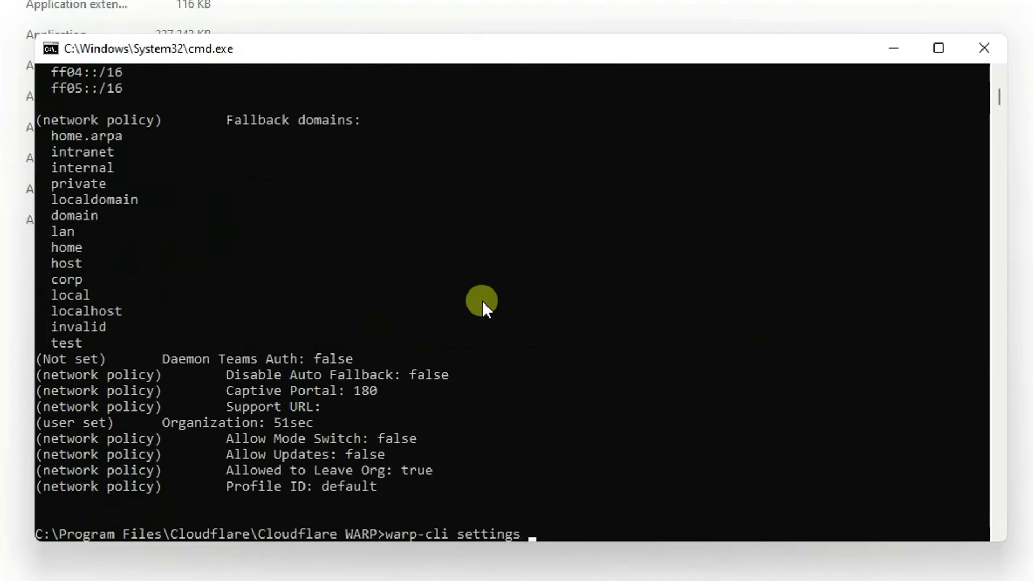
text(| find "Protocol")
key(Return)
key(Up)
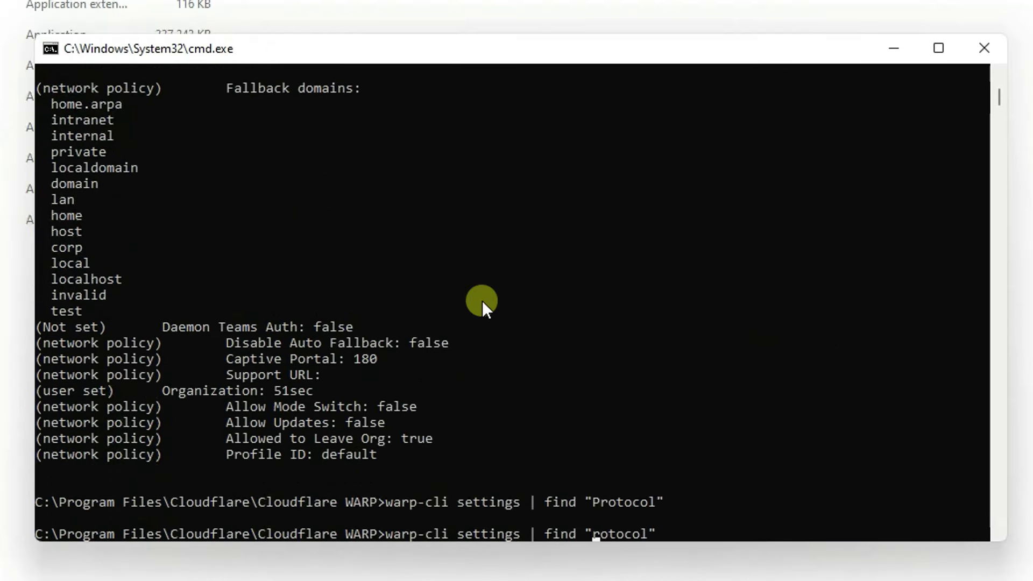
key(Return)
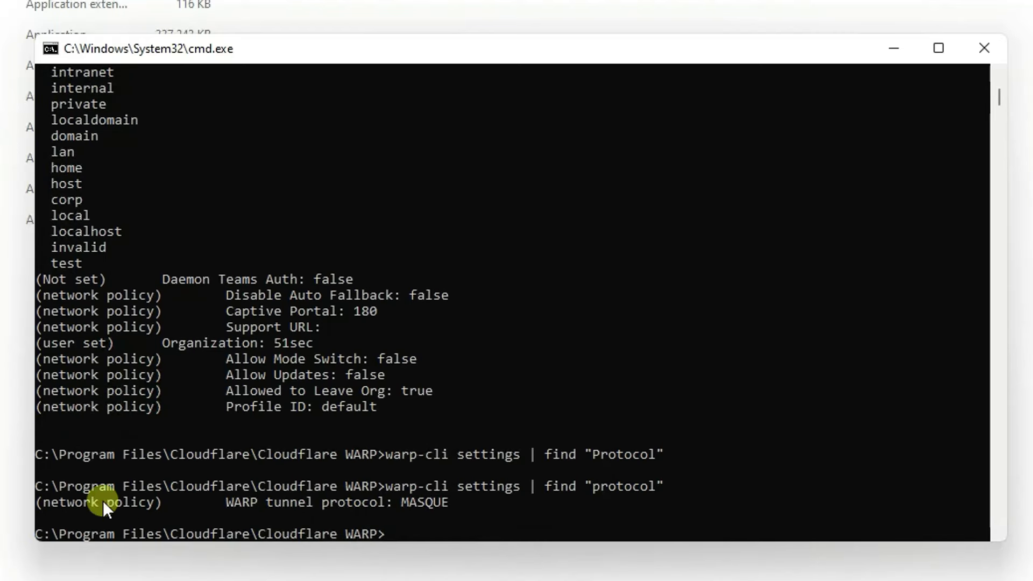
drag(35, 503, 453, 500)
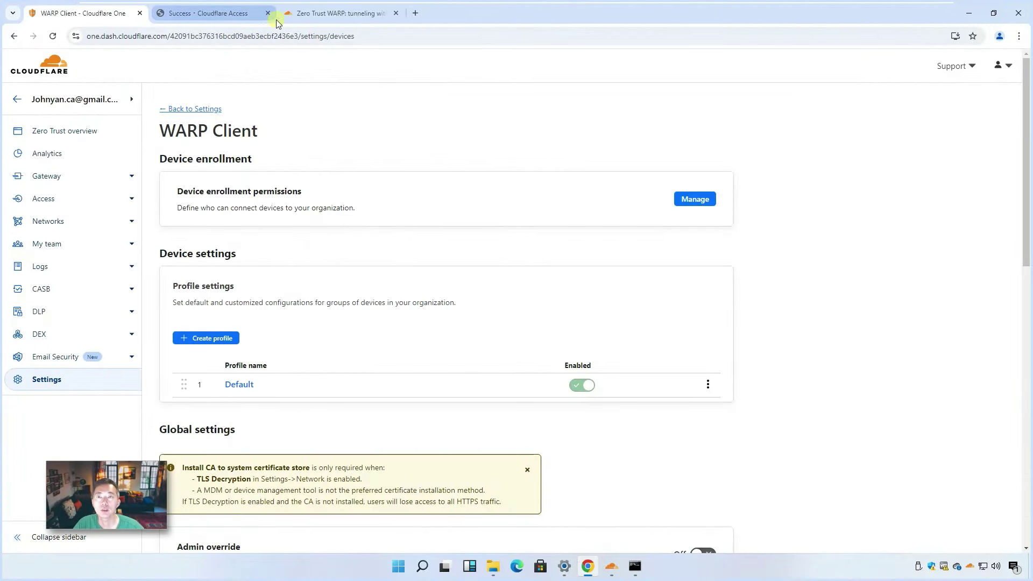
- Search 'whatismyip' in a new tab and open whatismyip.com to view the public IP
click(415, 13)
text(whatismyip)
key(Return)
click(312, 167)
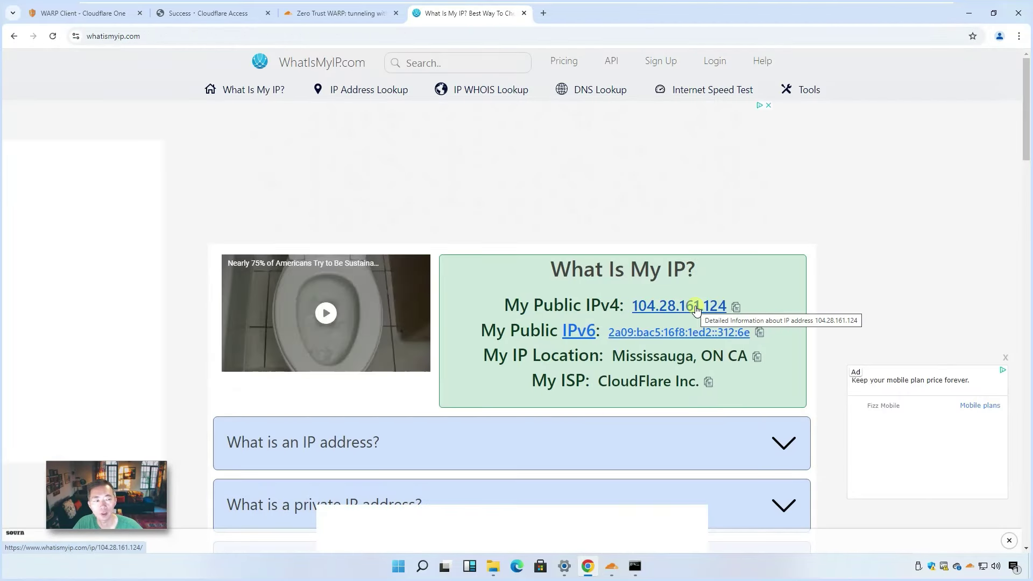
- Go to the iQIYI site using the 'iq' address-bar suggestion
click(517, 38)
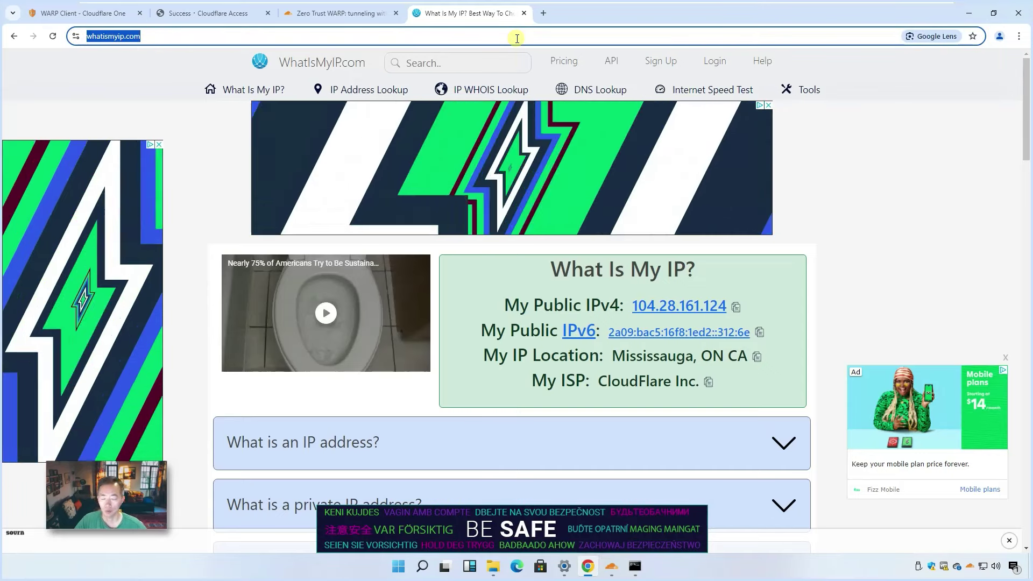
text(iqiyi)
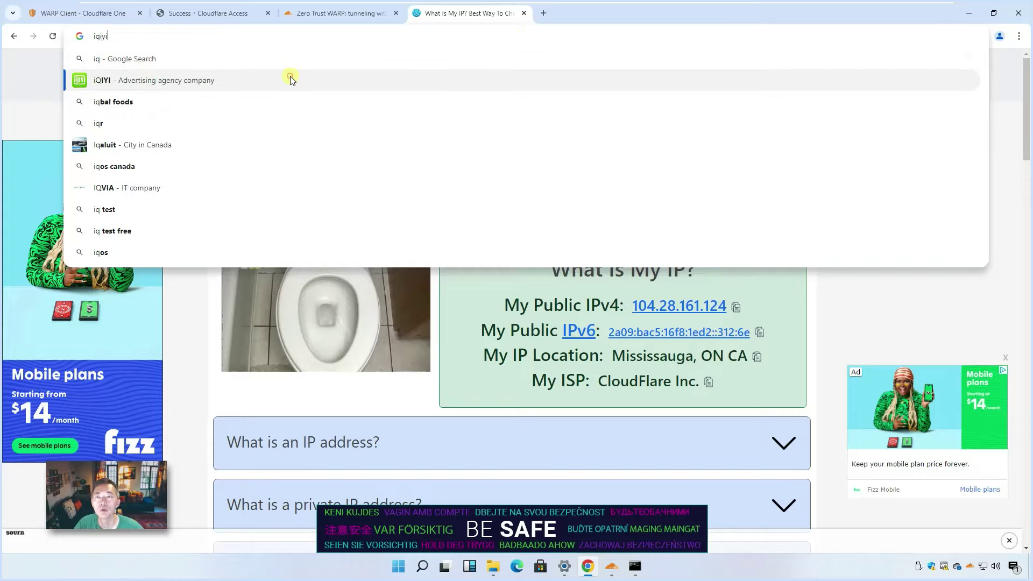
click(291, 79)
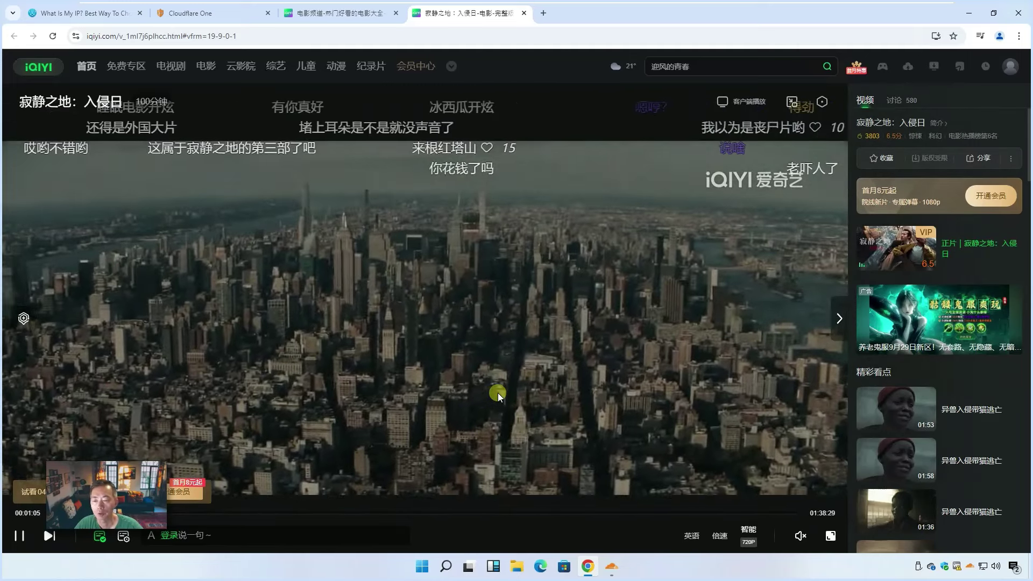
- Let 寂静之地：入侵日 keep playing in the iQIYI web player
mouse_move(427, 370)
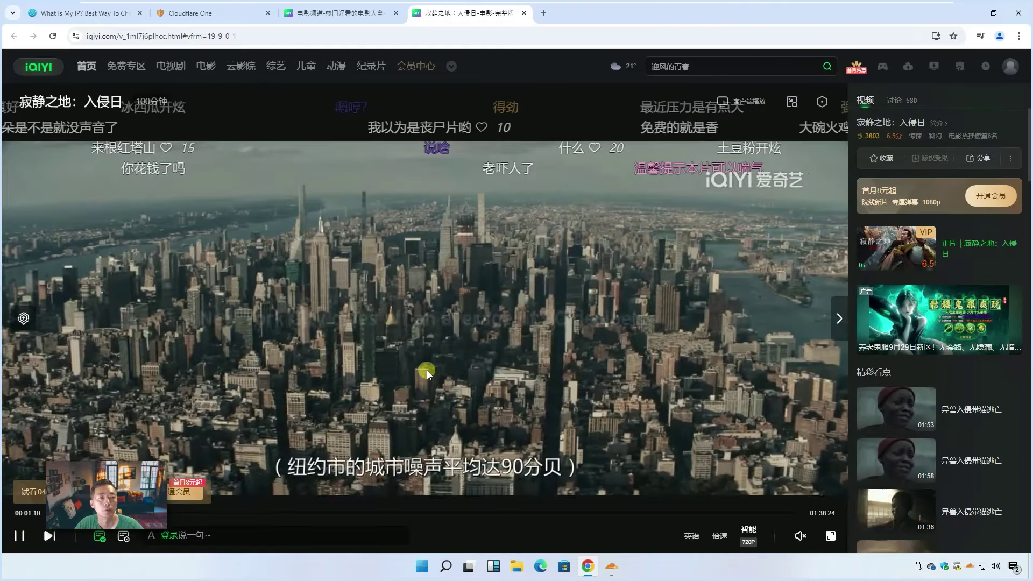